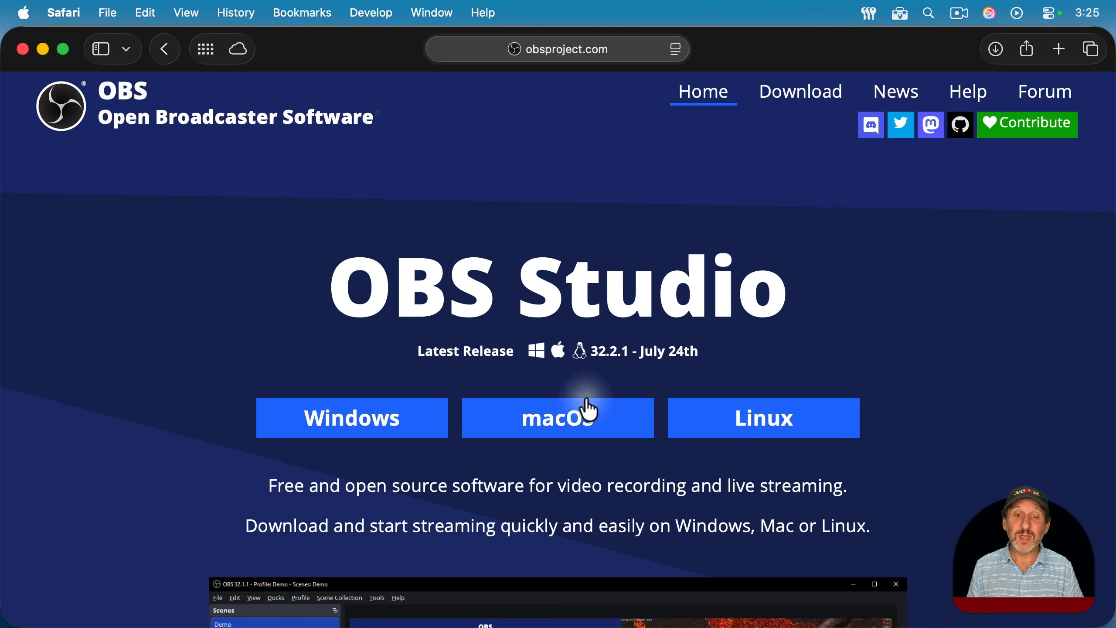
Step: Download the macOS (Apple Silicon) version of OBS Studio and save it to Downloads
click(573, 437)
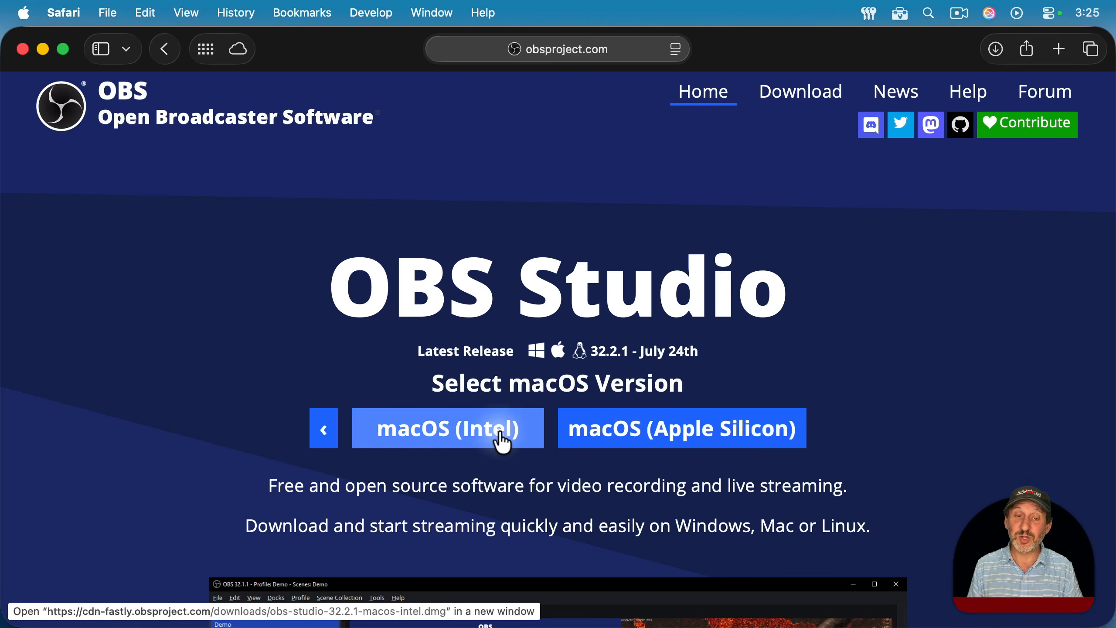
click(703, 437)
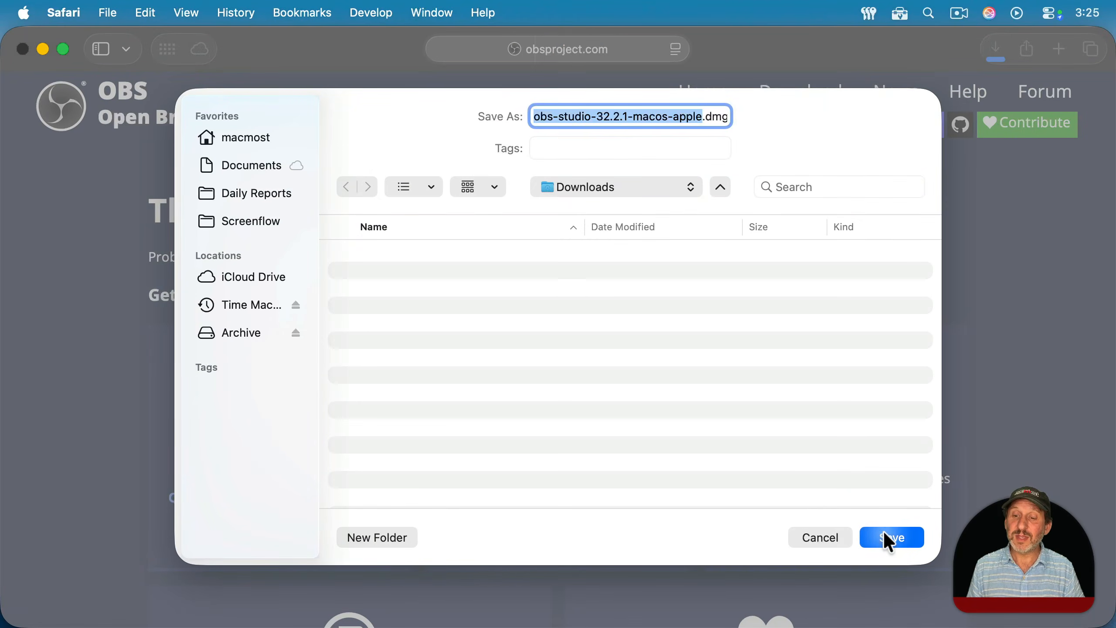
click(886, 537)
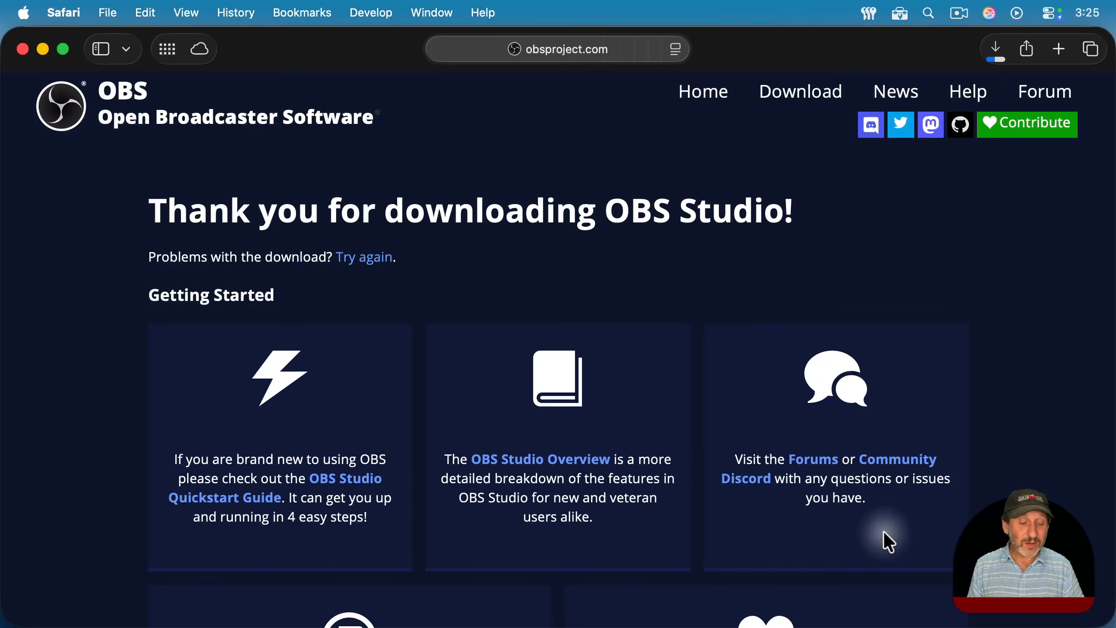
Step: Hide the browser and open the downloaded OBS Studio disk image from the Downloads folder
key(super+h)
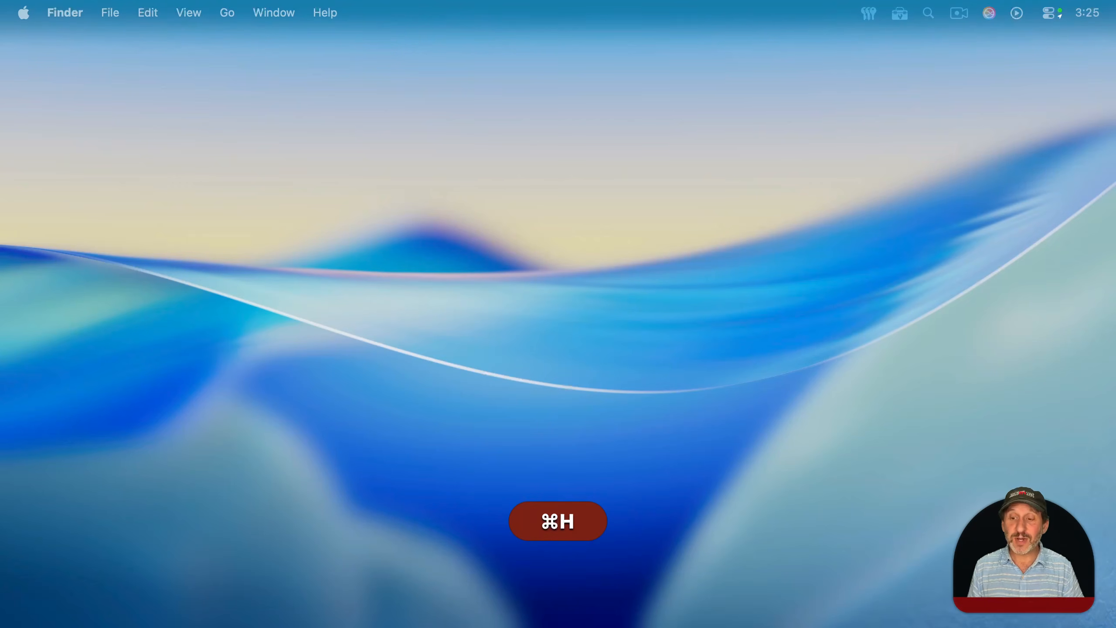
mouse_move(1033, 624)
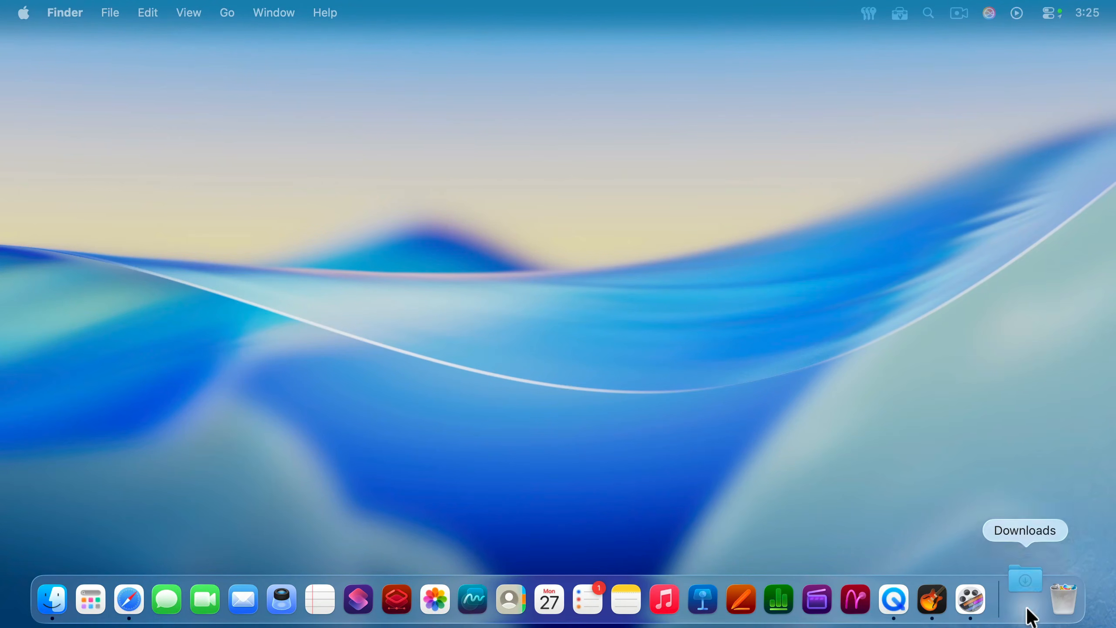
click(1028, 613)
click(892, 486)
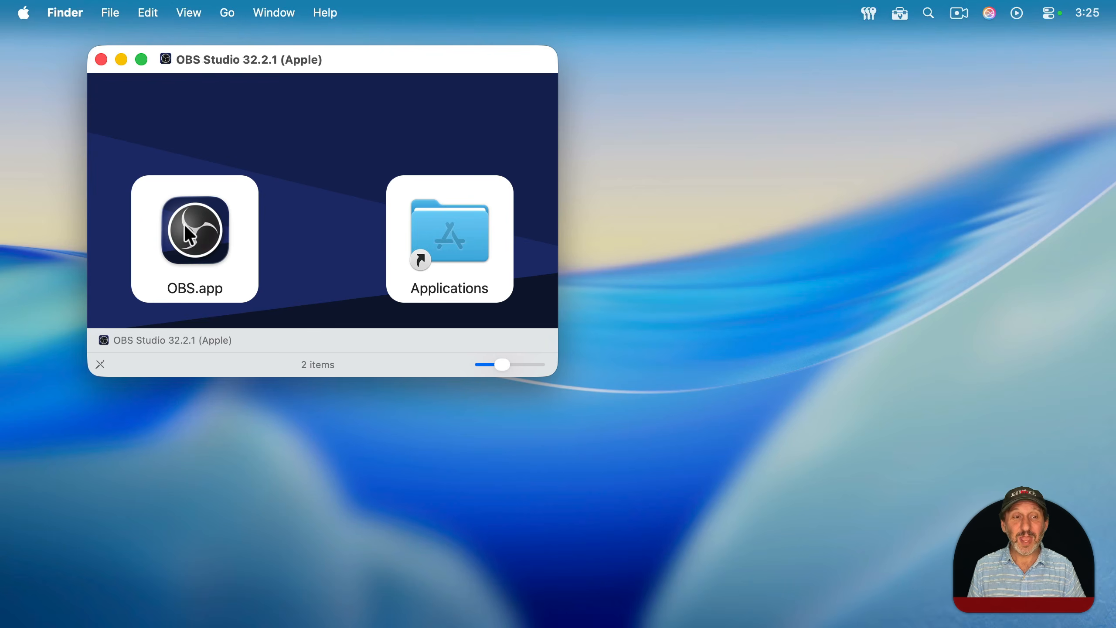
Step: Copy OBS.app from the disk image into the Applications folder
drag(227, 240, 179, 225)
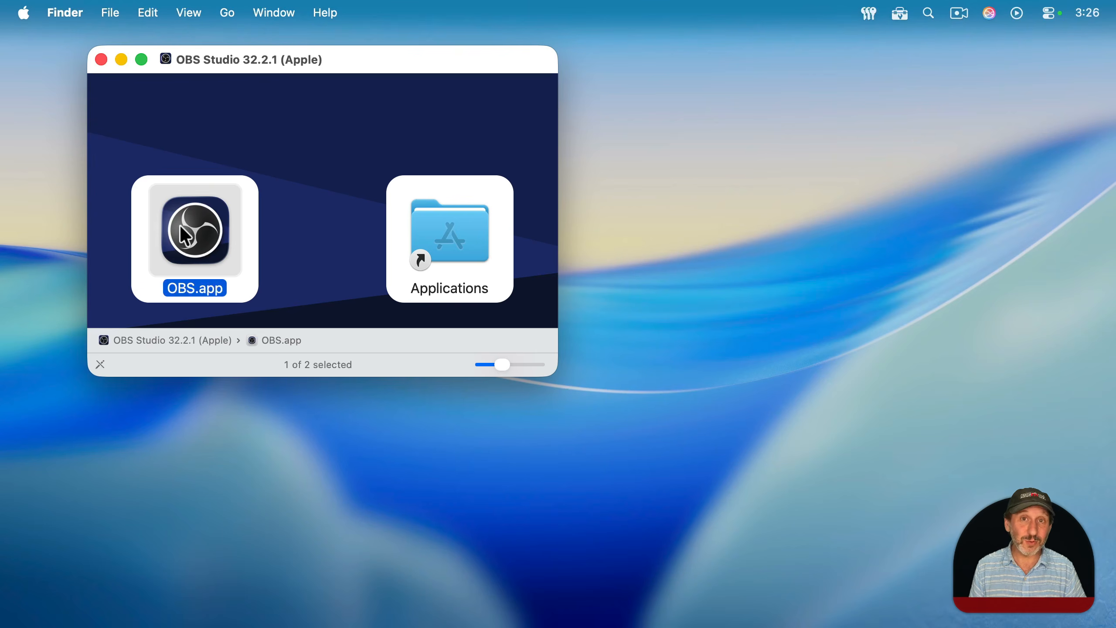
mouse_move(181, 228)
mouse_down()
mouse_move(400, 202)
mouse_move(180, 221)
mouse_up()
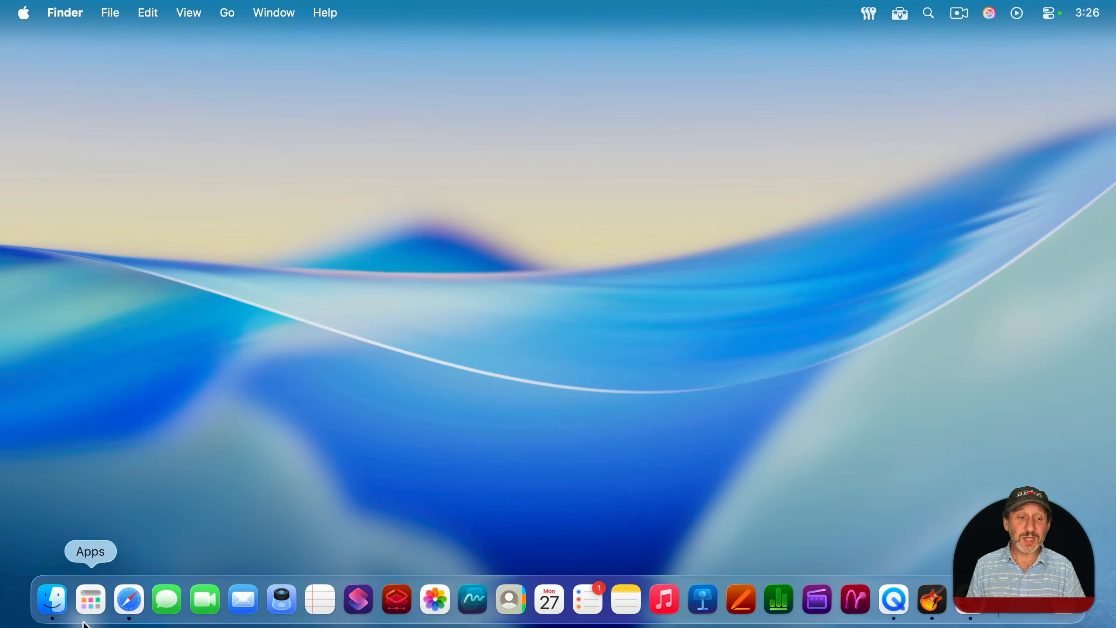
Step: Launch OBS by searching the apps for "obs" and continue past the app permissions review
click(95, 603)
text(obs.app)
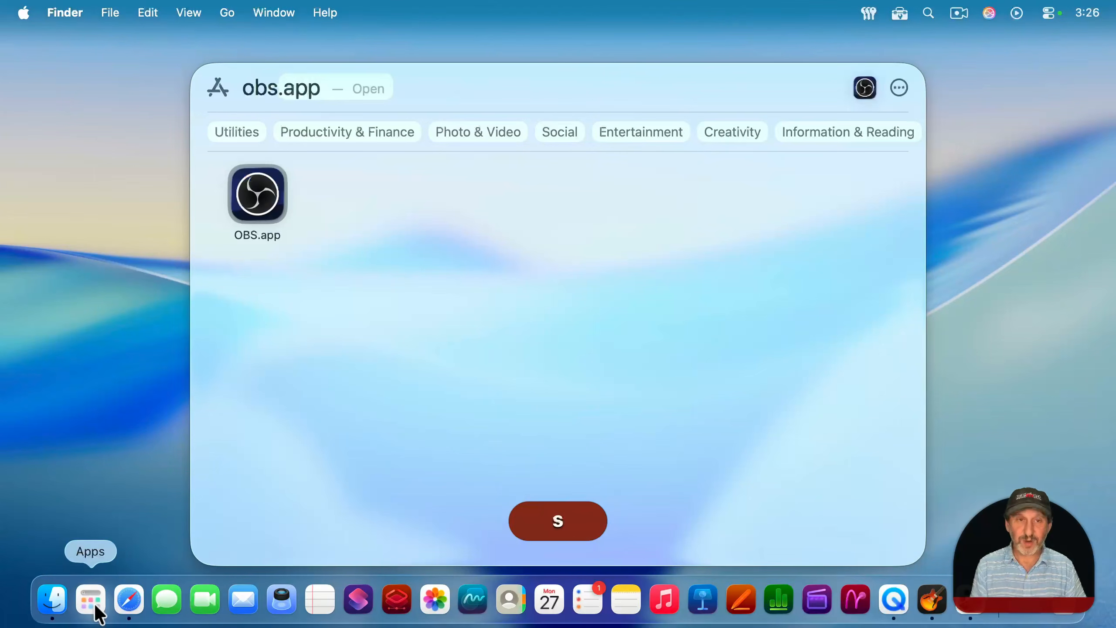
key(Return)
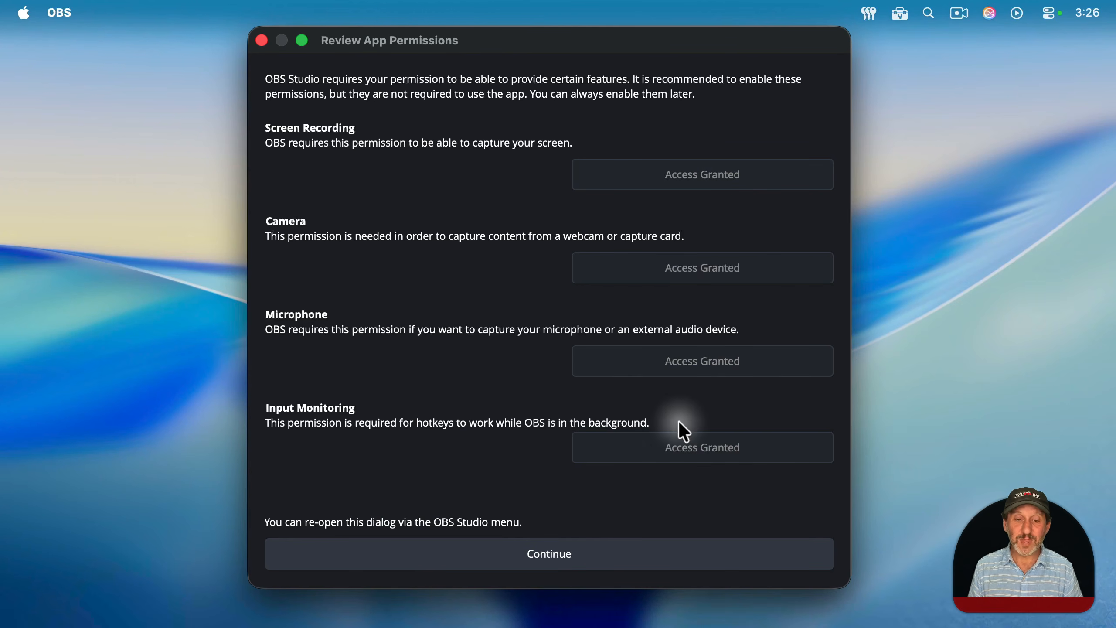
click(544, 555)
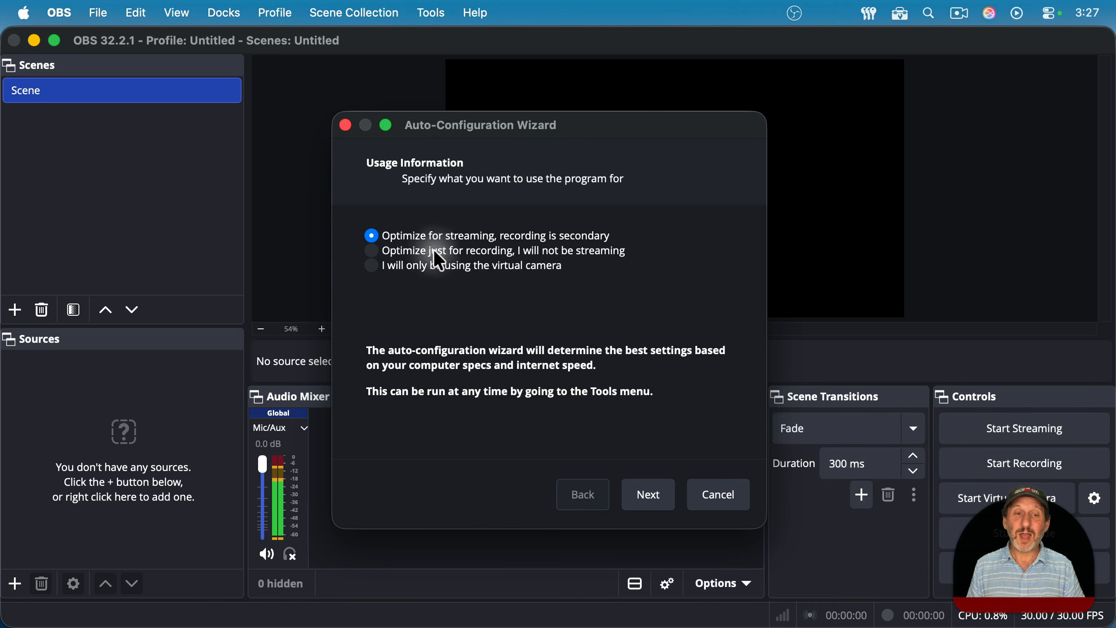
Step: In the Auto-Configuration Wizard, choose to optimize just for recording and continue
click(372, 252)
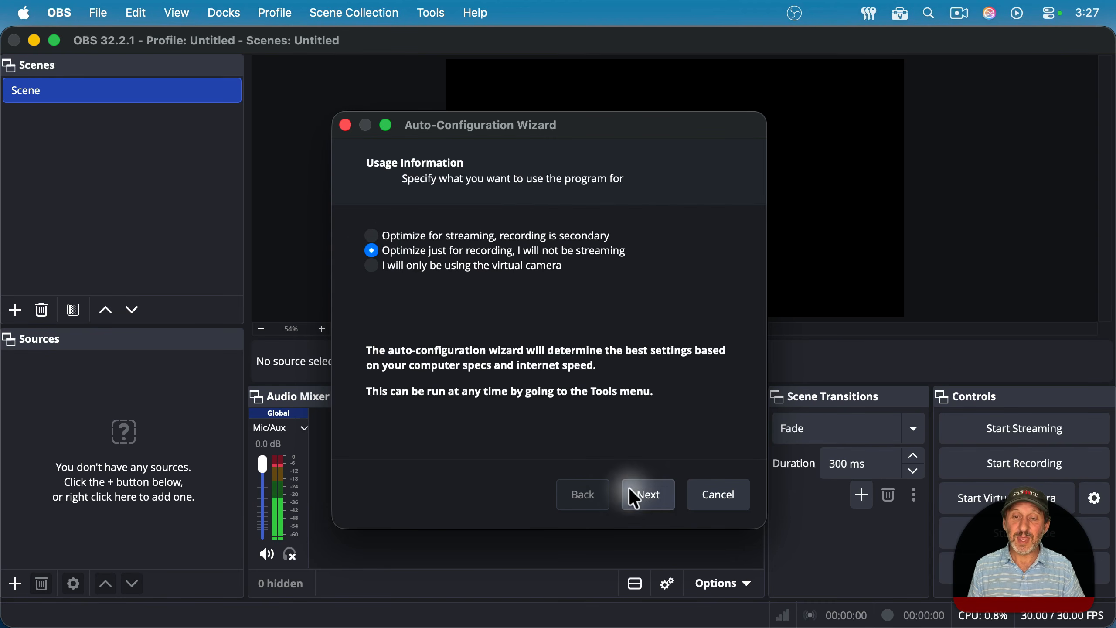
click(645, 492)
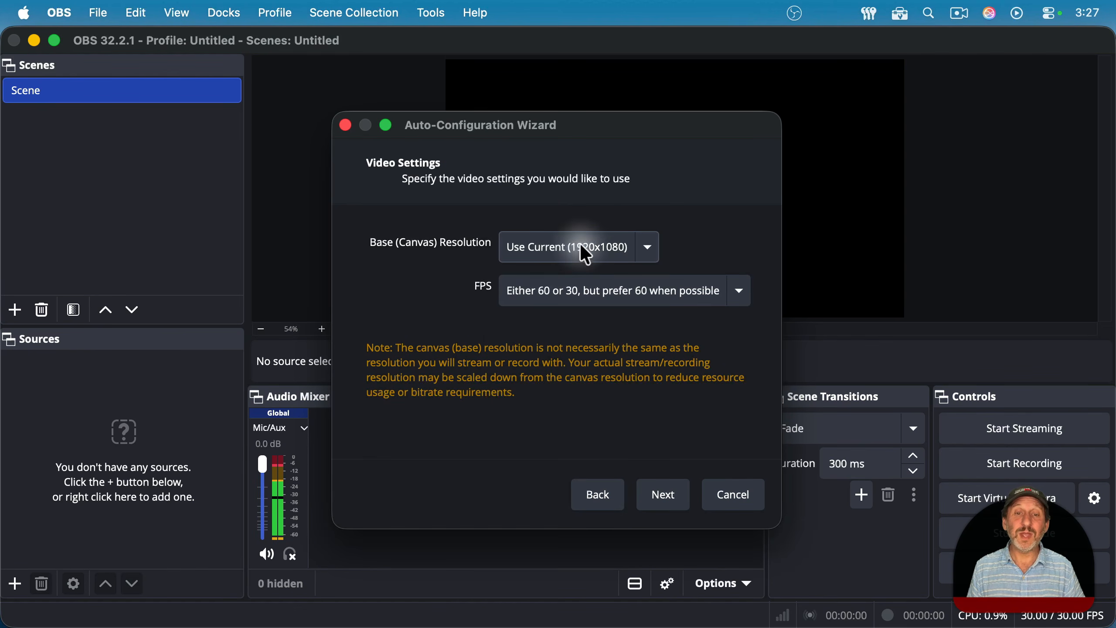
Step: Set the base canvas resolution to Display 1 (2560x1440), keep the preferred FPS, and apply the recommended settings
click(585, 253)
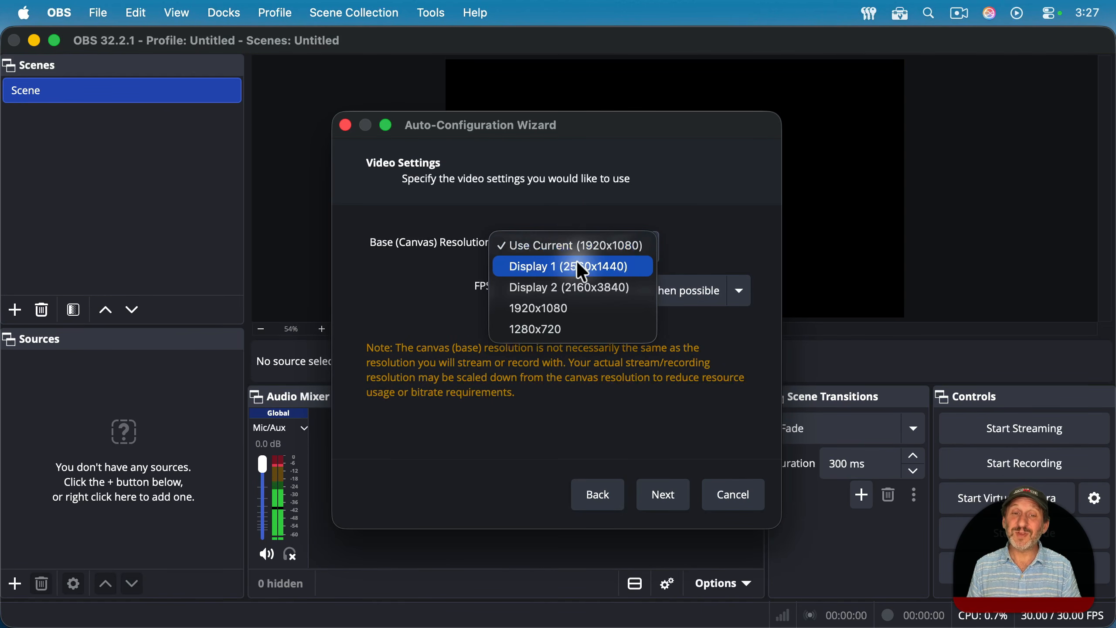
click(577, 266)
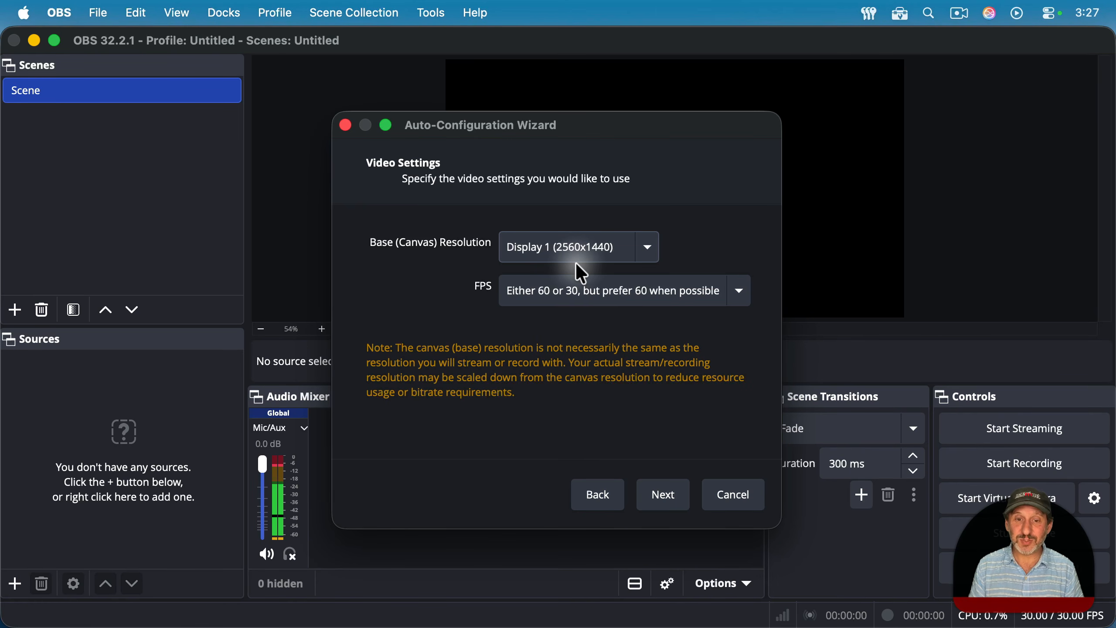
click(536, 290)
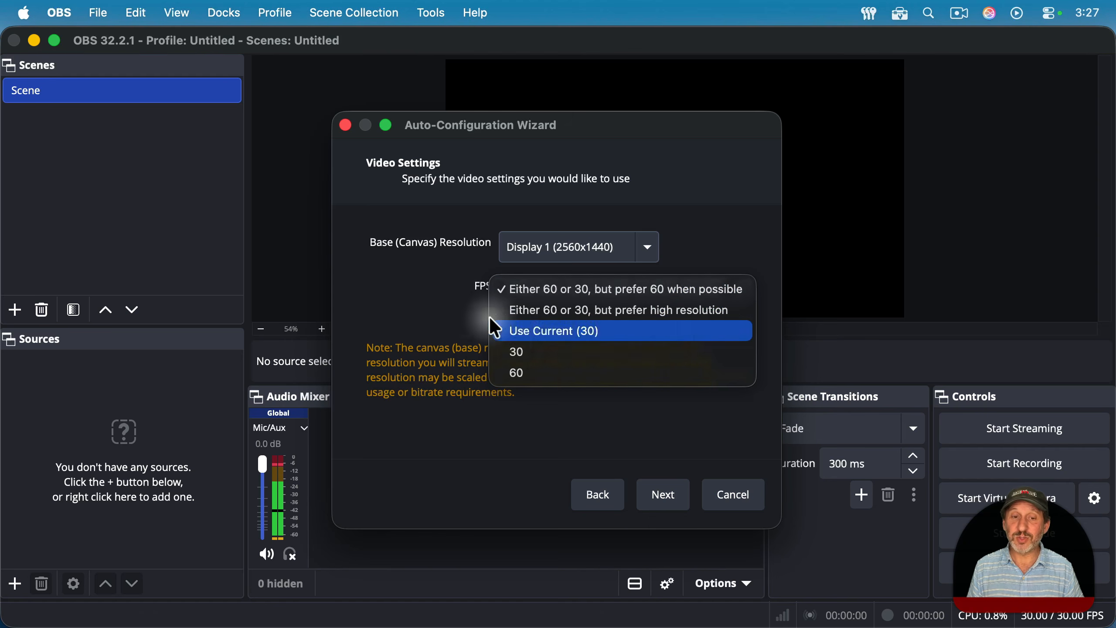
click(451, 303)
click(657, 493)
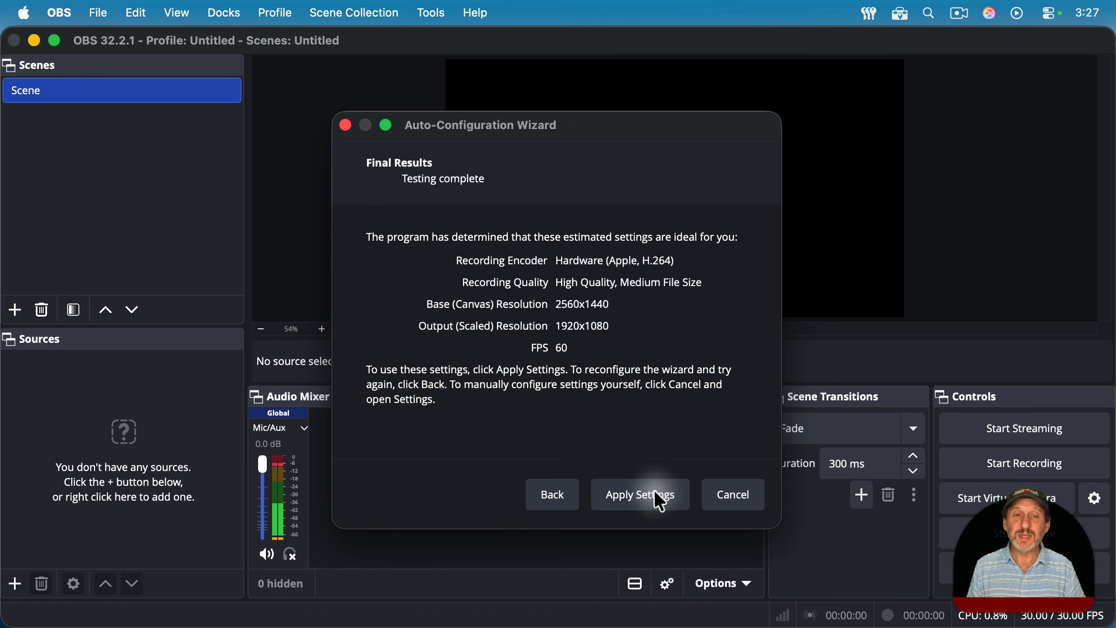
click(632, 494)
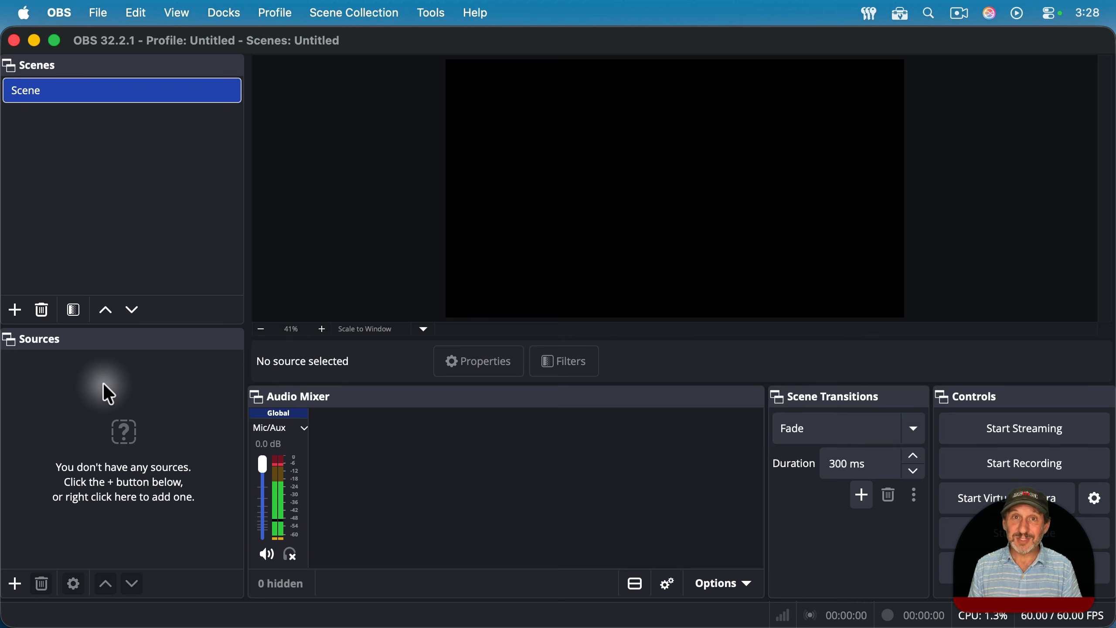
Step: Add a new macOS Screen Capture source to the scene
click(15, 584)
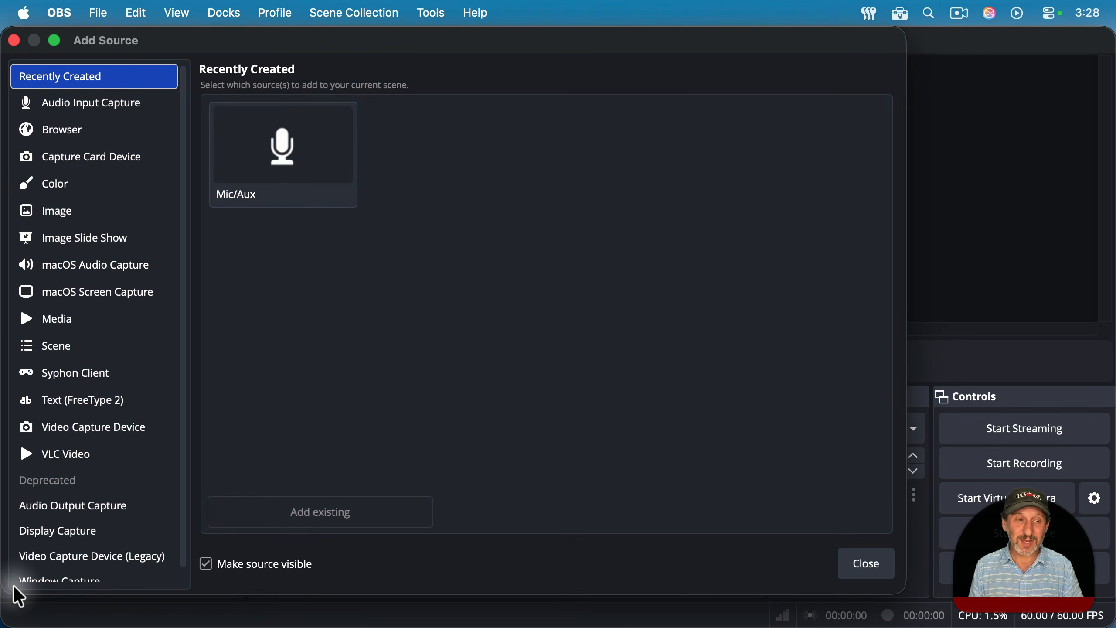
click(89, 307)
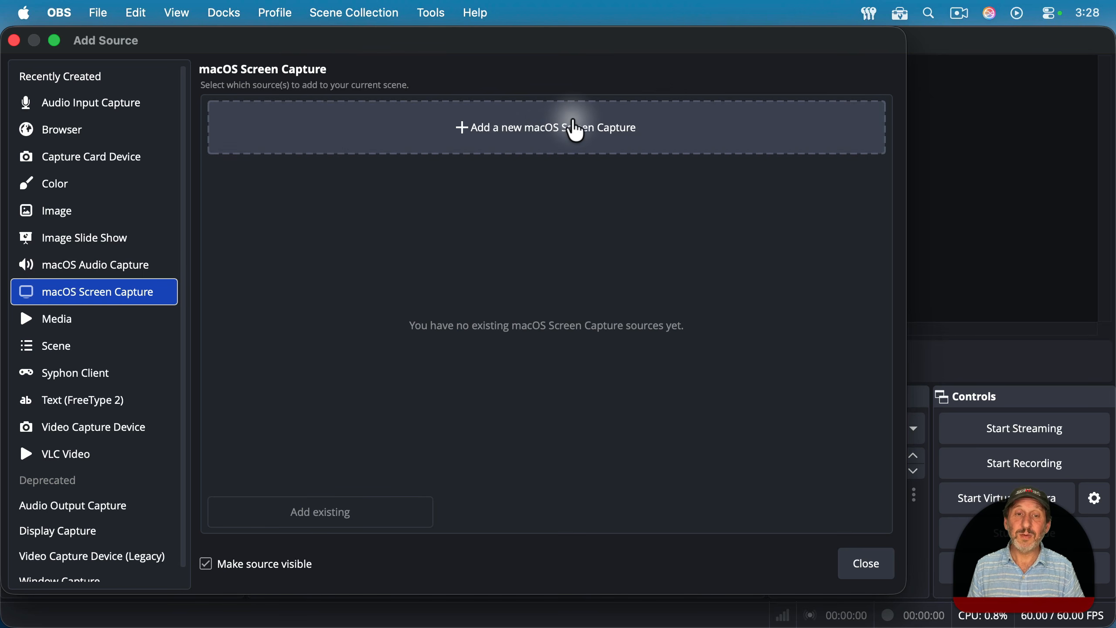
click(575, 128)
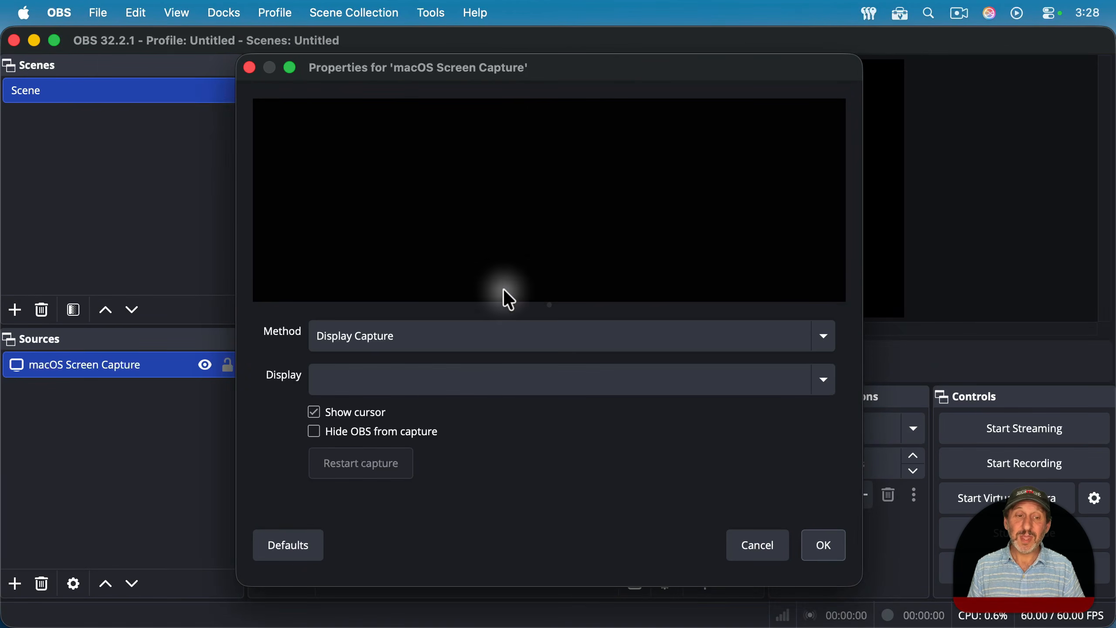
Step: Configure the screen capture to use Display Capture of the Studio Display with OBS hidden from capture, and confirm
click(444, 333)
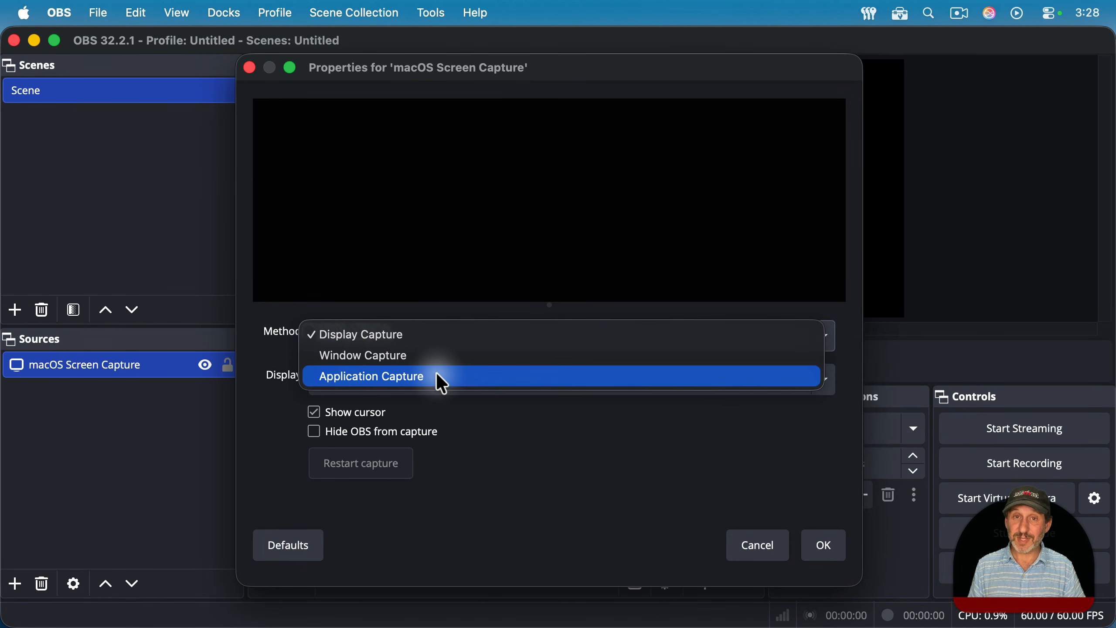
click(448, 333)
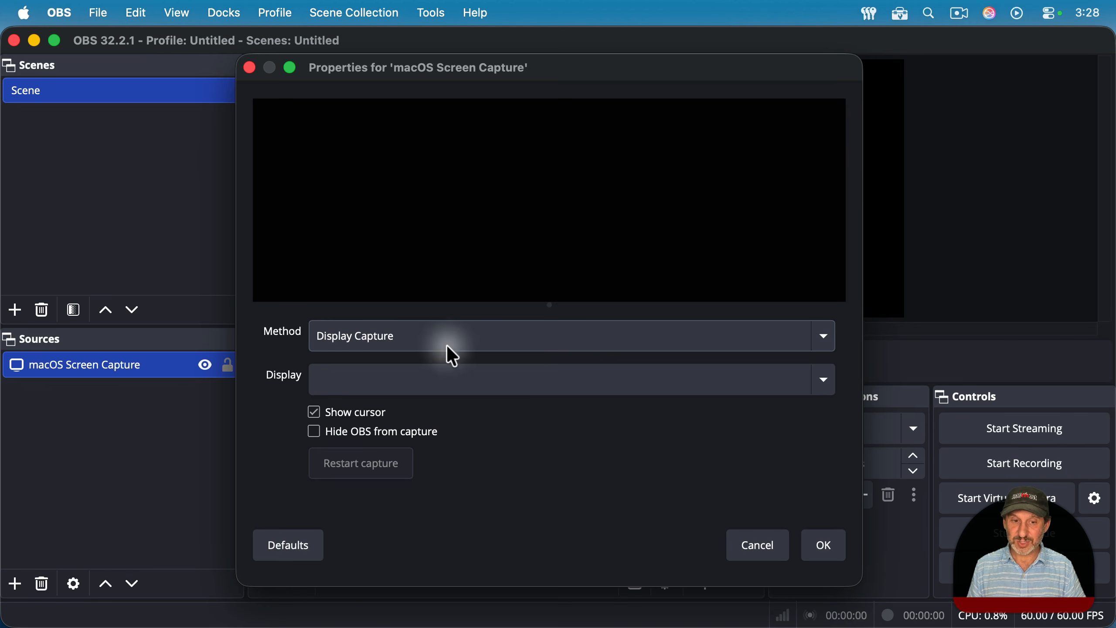
click(442, 379)
click(442, 407)
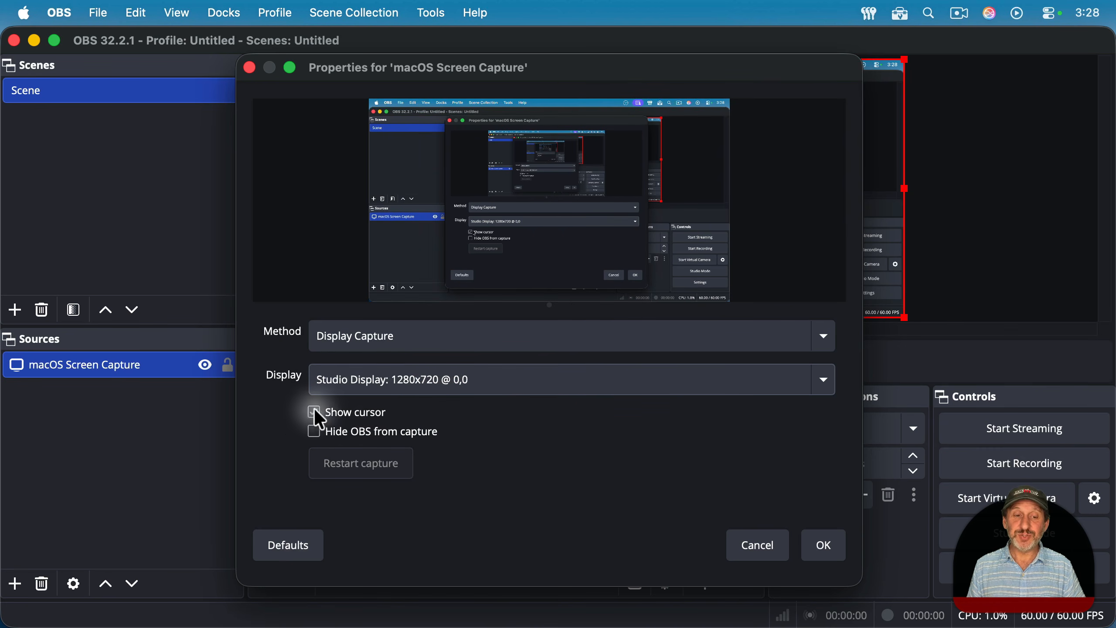
click(350, 434)
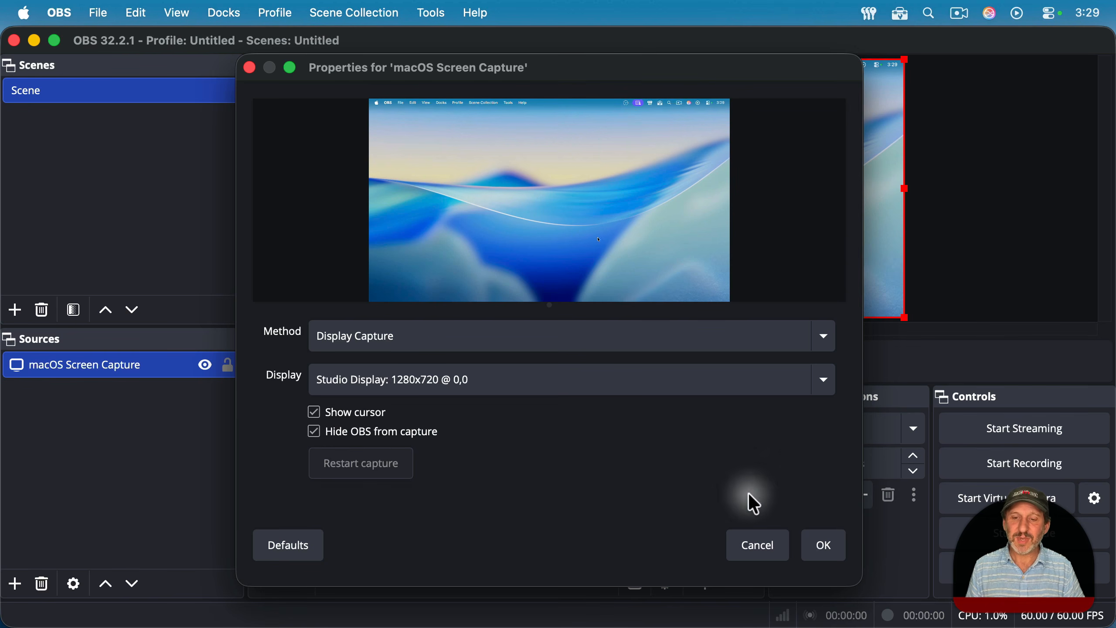
click(821, 545)
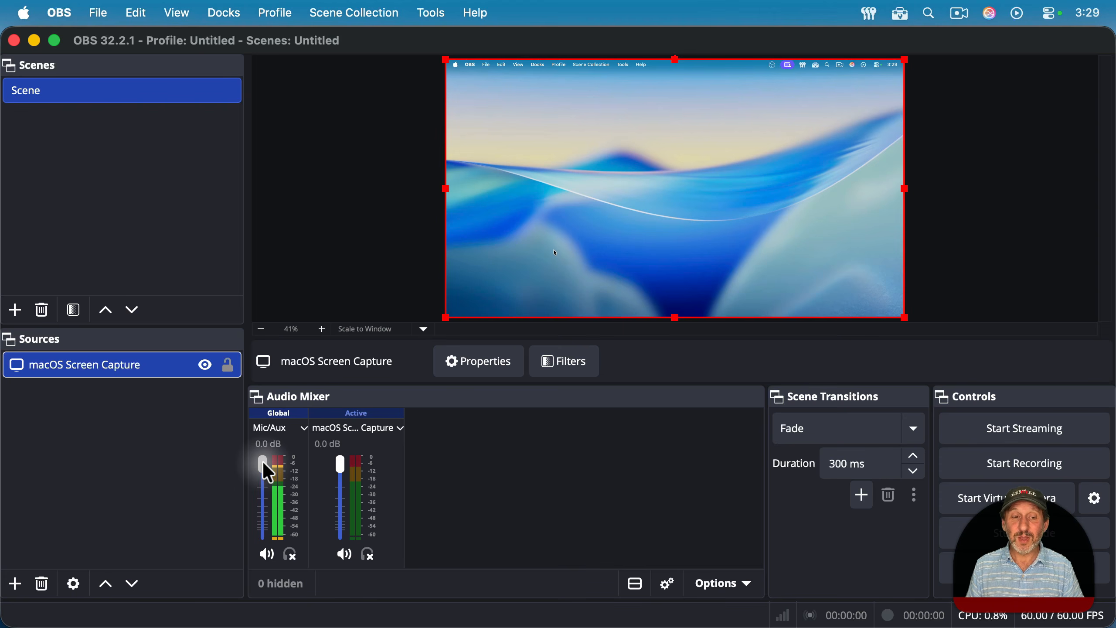
Step: Lower the Mic/Aux volume fader all the way down to silence the microphone
drag(262, 462, 266, 581)
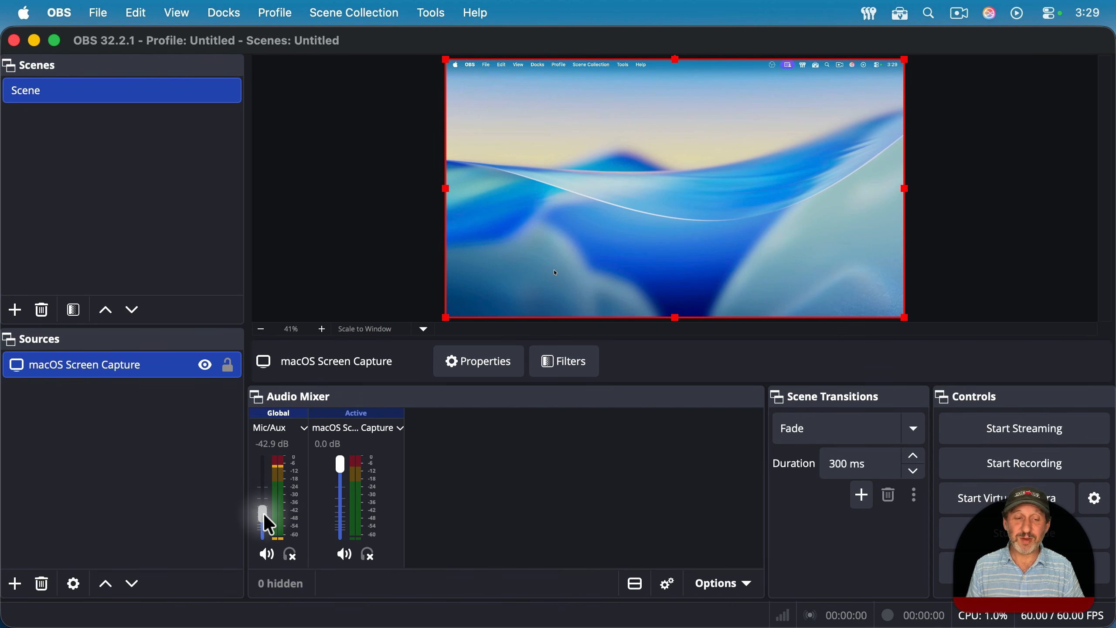
drag(265, 515, 263, 560)
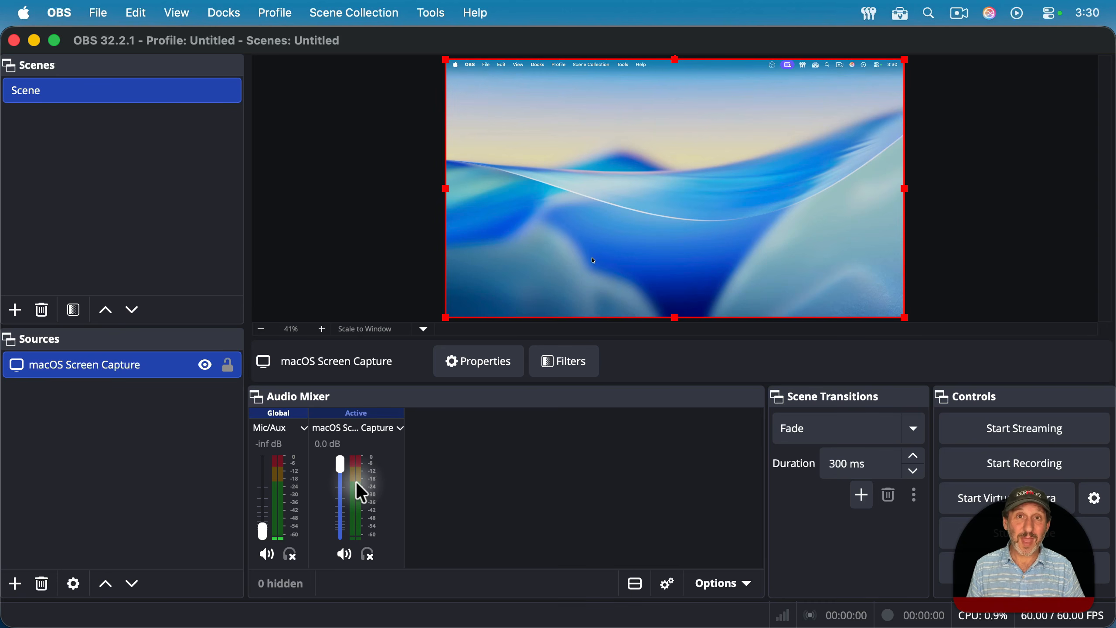
Step: Check the Mac's sound input devices in System Settings, then close it
click(23, 13)
click(41, 69)
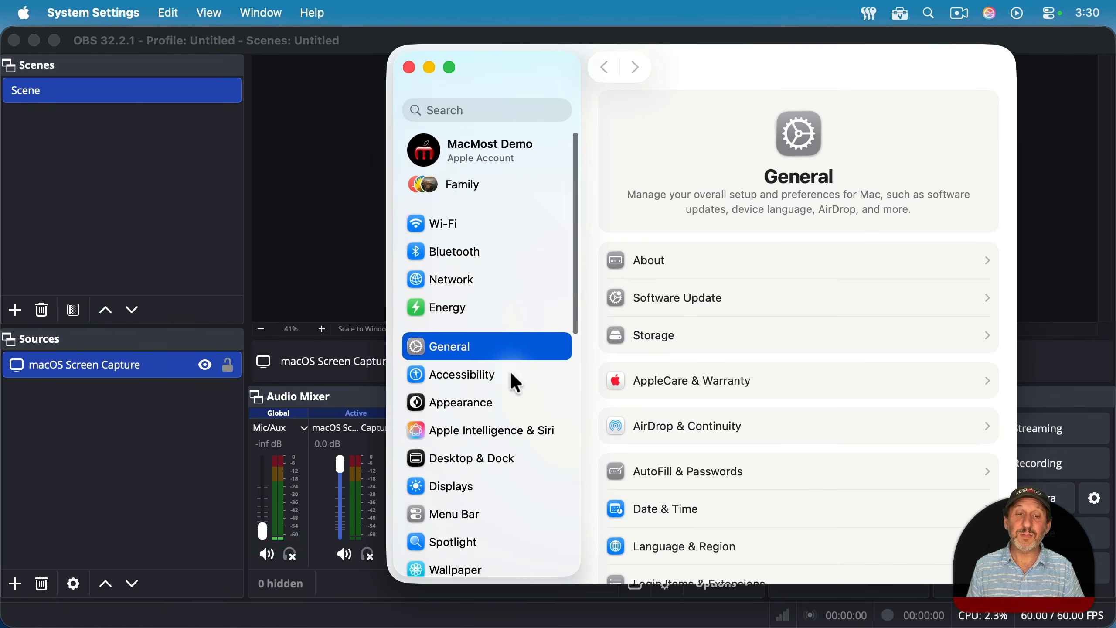
scroll(511, 380, down, 5)
click(468, 414)
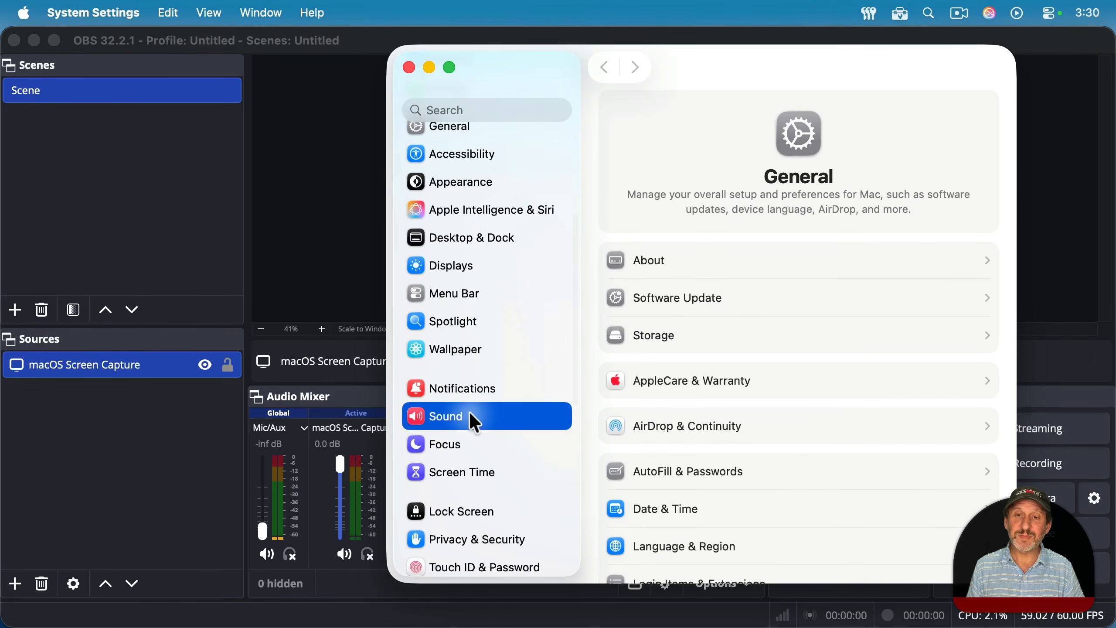
click(983, 132)
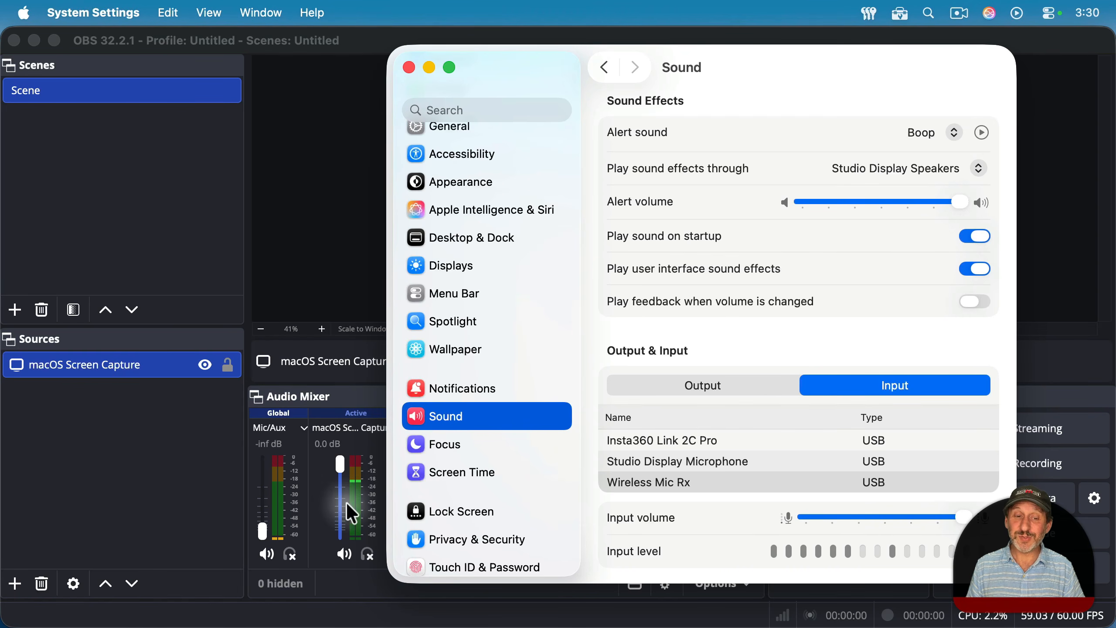
click(410, 71)
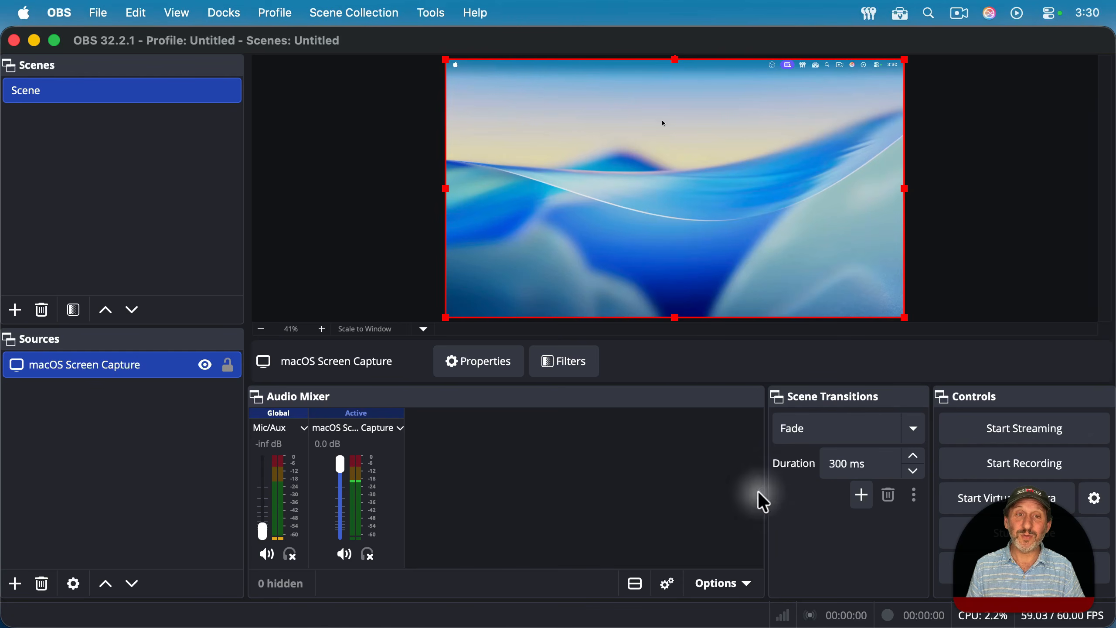
Step: Switch to QuickTime Player and move the Kenya Video window lower on the screen
mouse_move(832, 624)
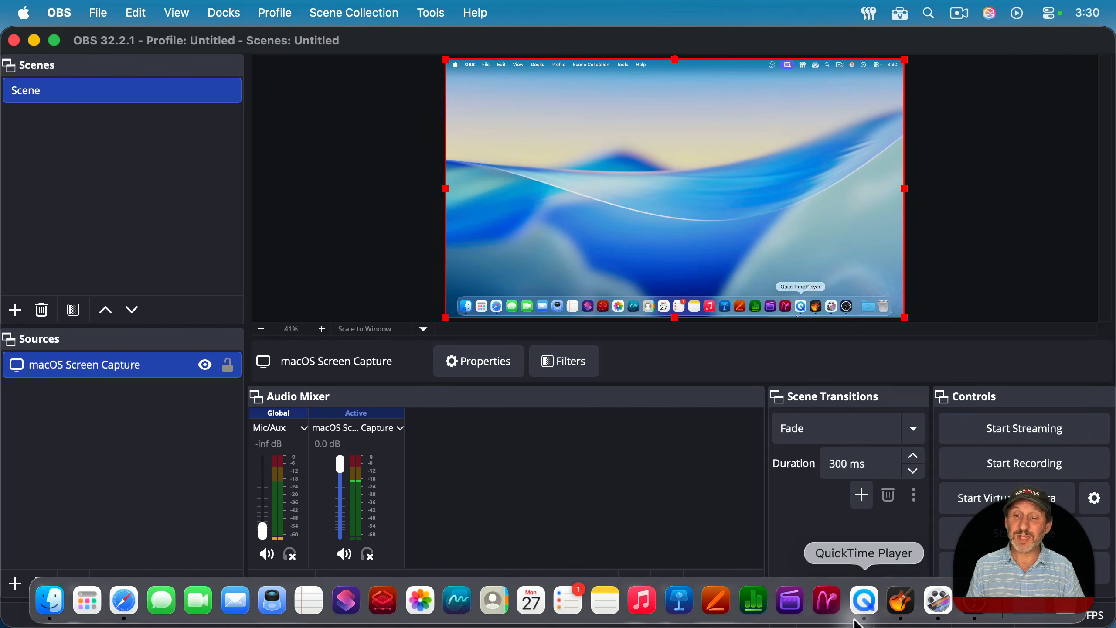
click(875, 615)
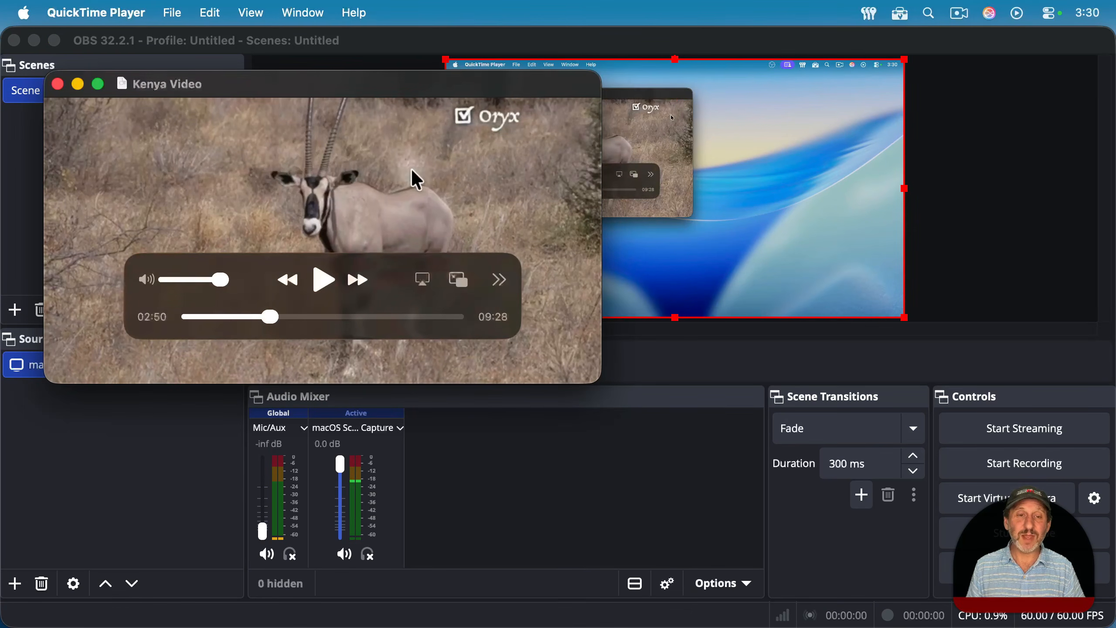
drag(310, 95, 282, 216)
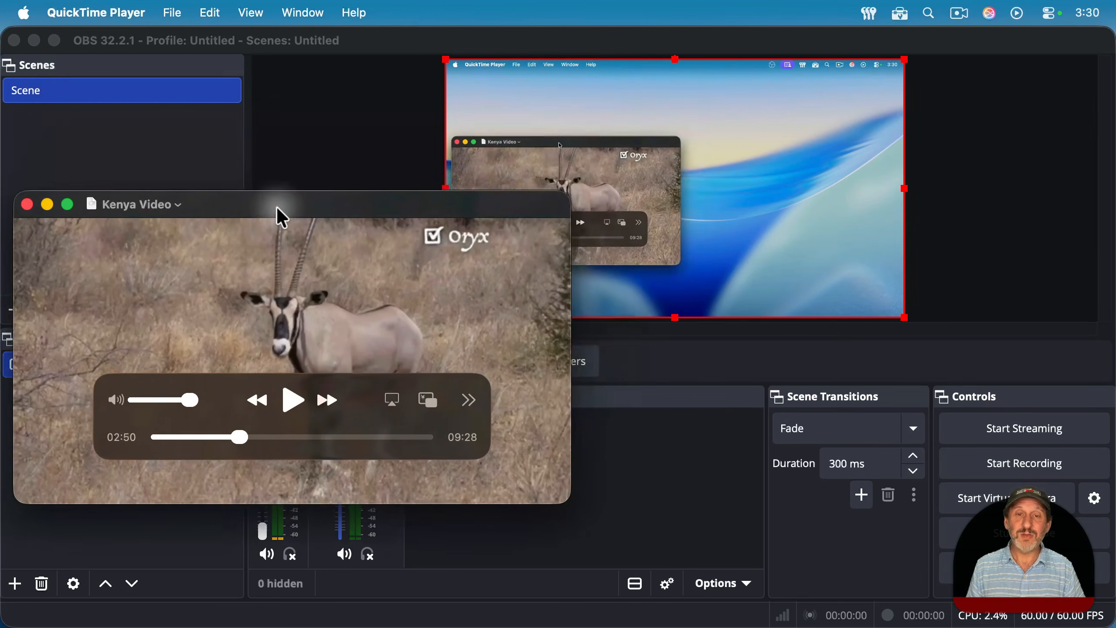
Step: Move the Kenya Video window up over the OBS preview and briefly play then pause the video
drag(361, 206, 781, 88)
click(716, 289)
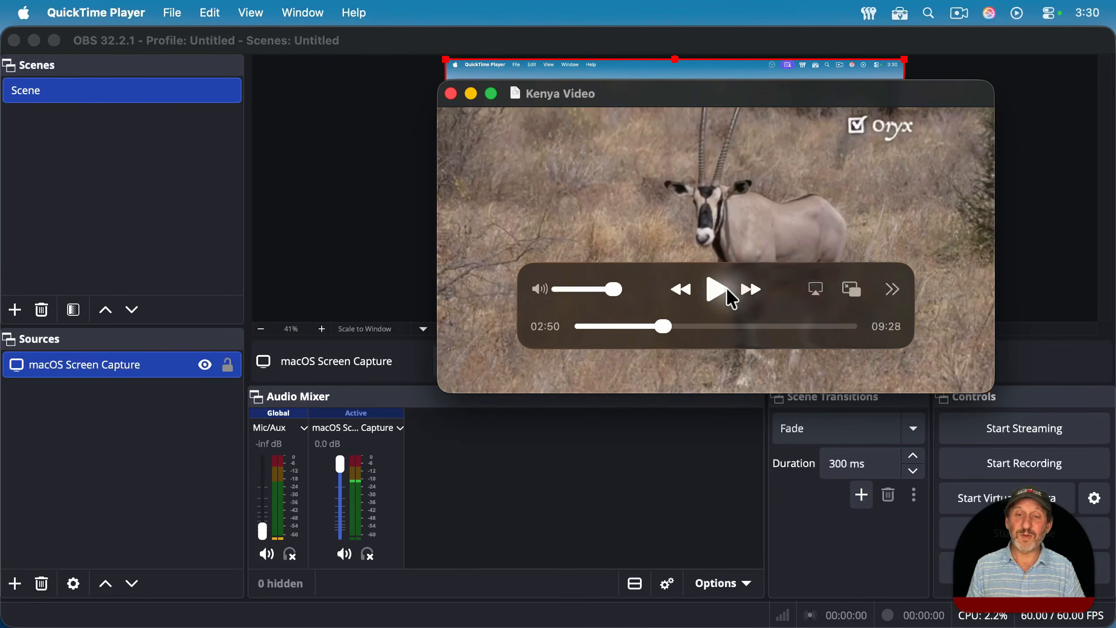
click(717, 289)
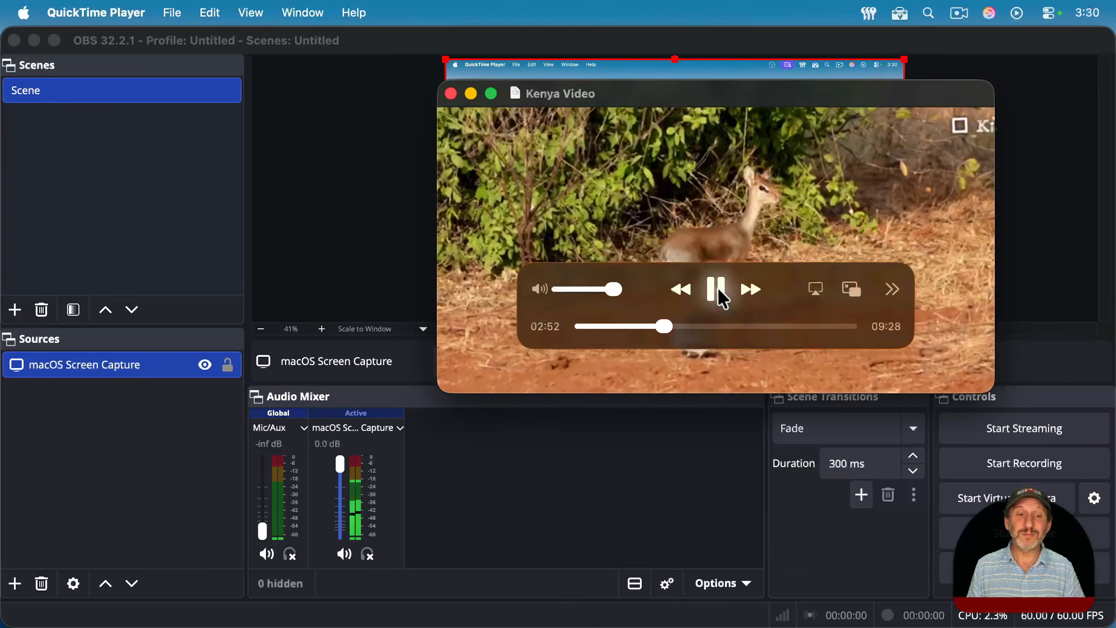
click(717, 288)
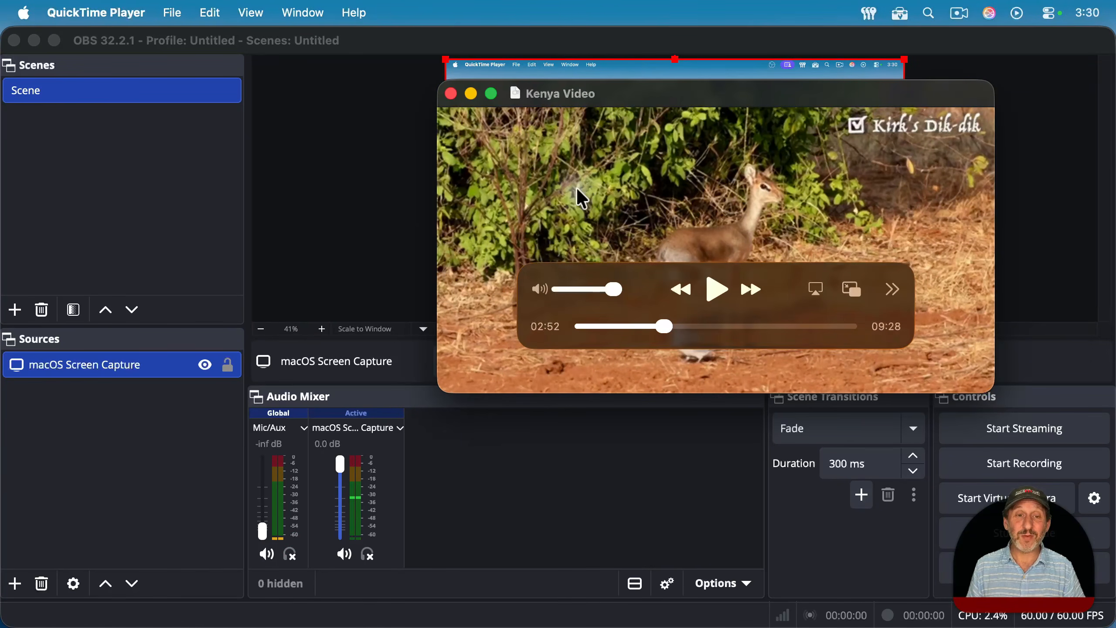
Step: Switch to OBS, open Settings, and set the recording format in the Output section to MPEG-4 (.mp4)
click(395, 198)
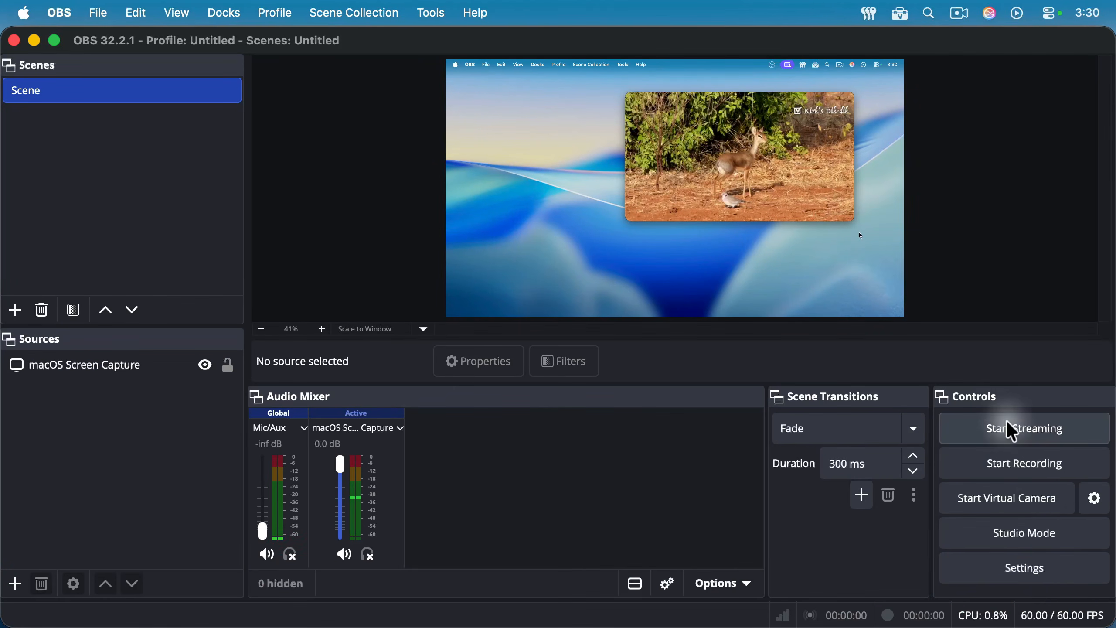
click(1029, 576)
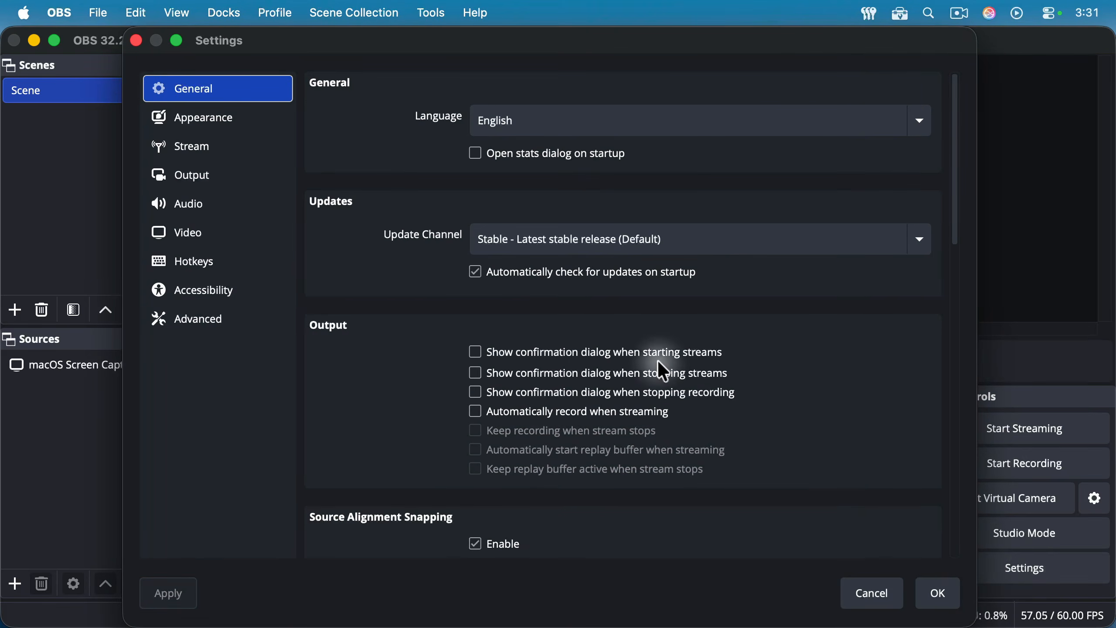
click(200, 188)
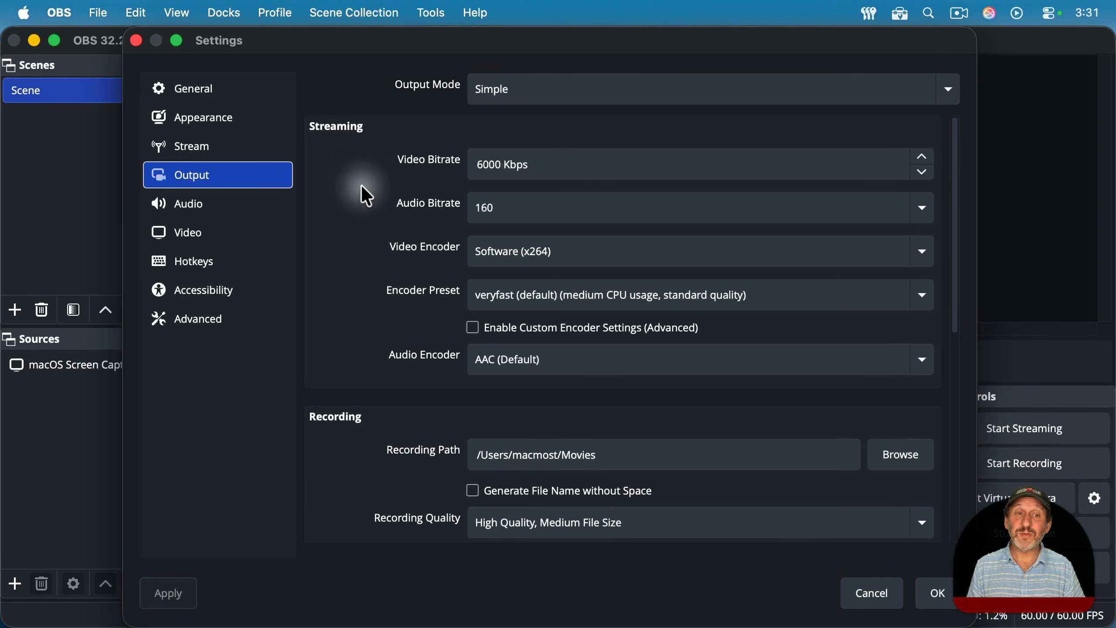
scroll(388, 454, down, 5)
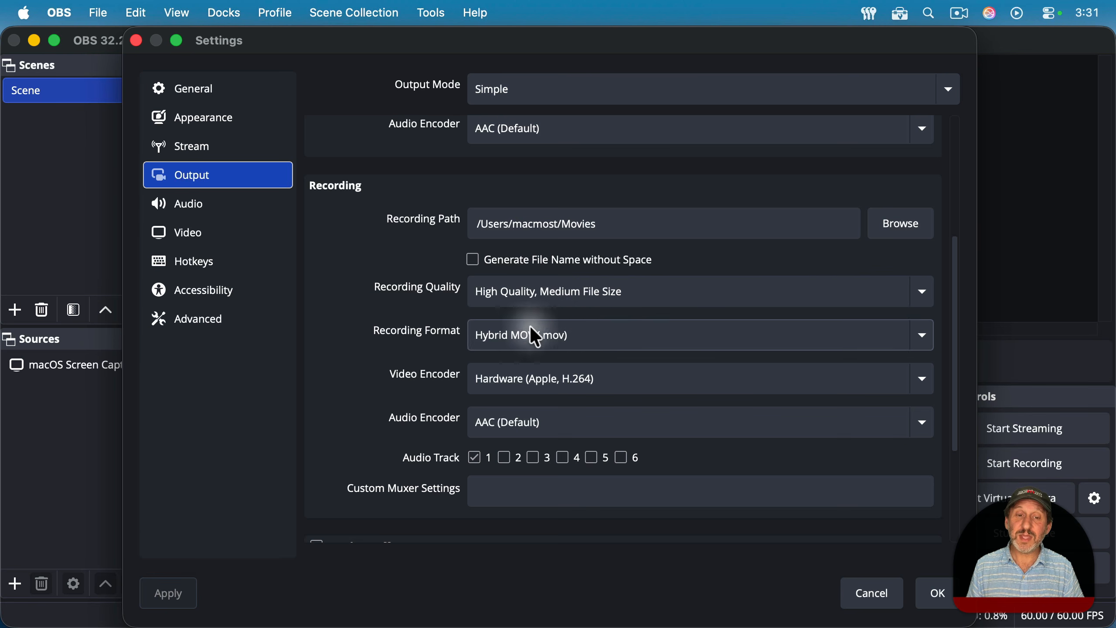
click(517, 340)
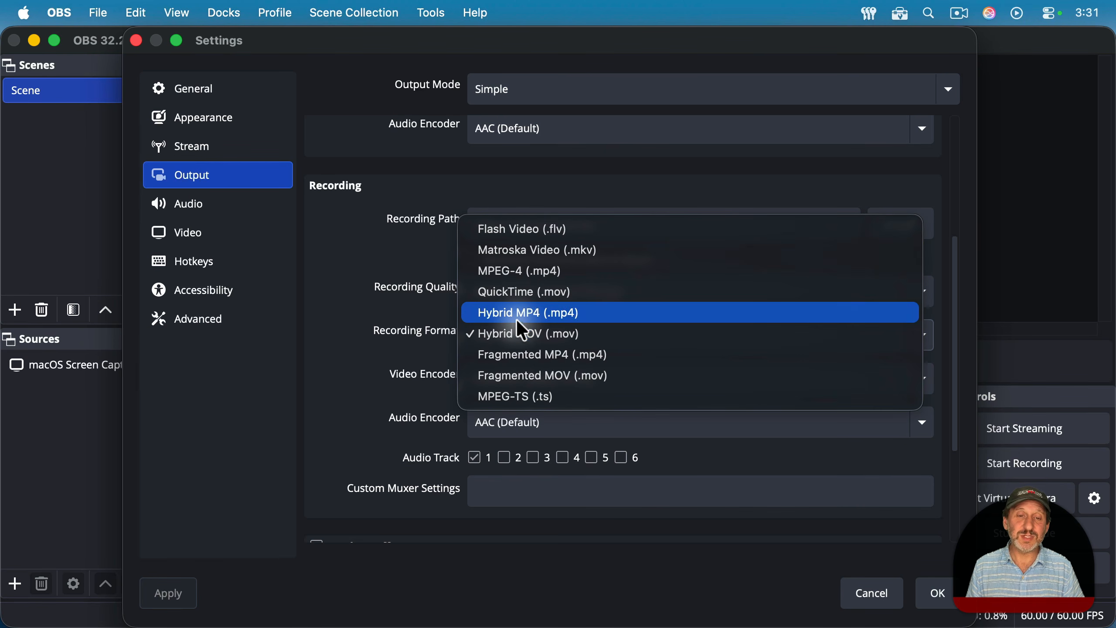
click(522, 275)
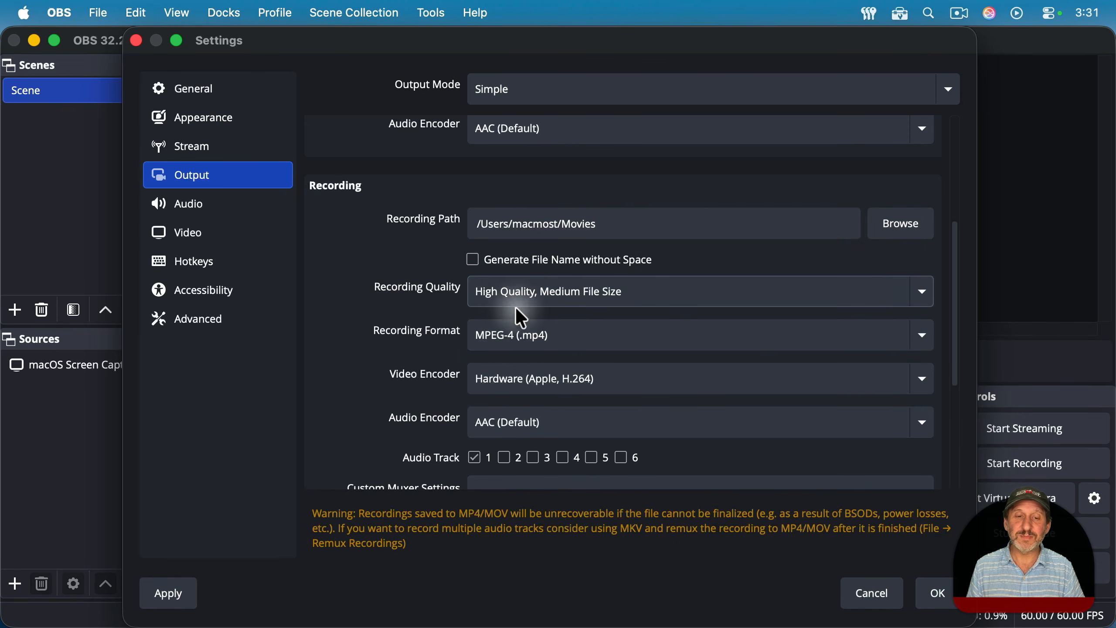
Step: Review the video encoder and audio encoder choices for recording, then close the Settings window
click(496, 373)
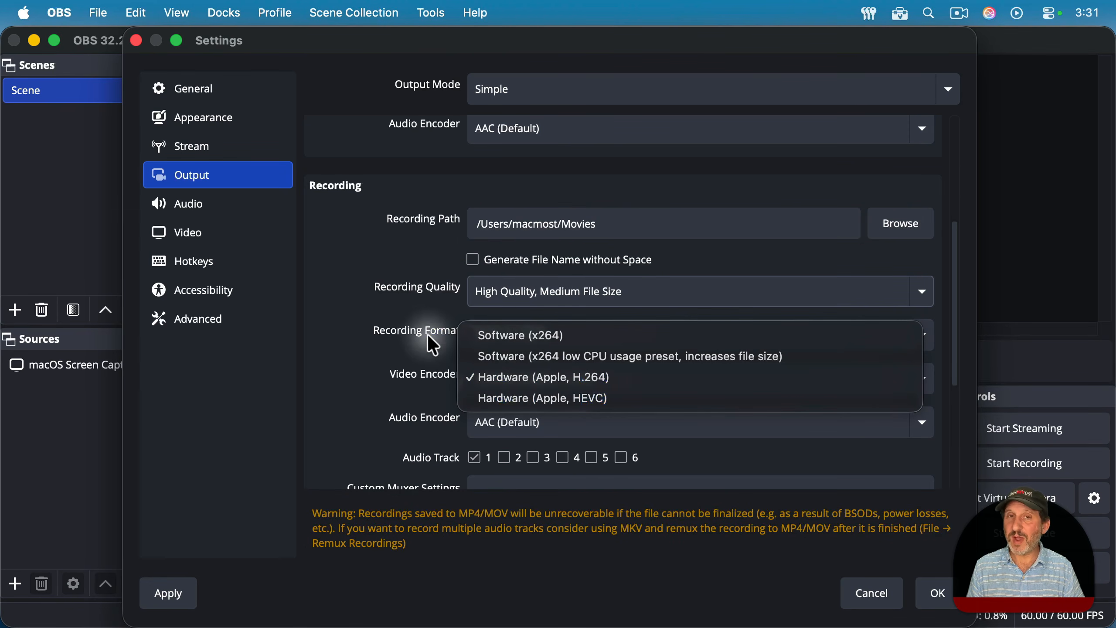
click(407, 333)
click(507, 422)
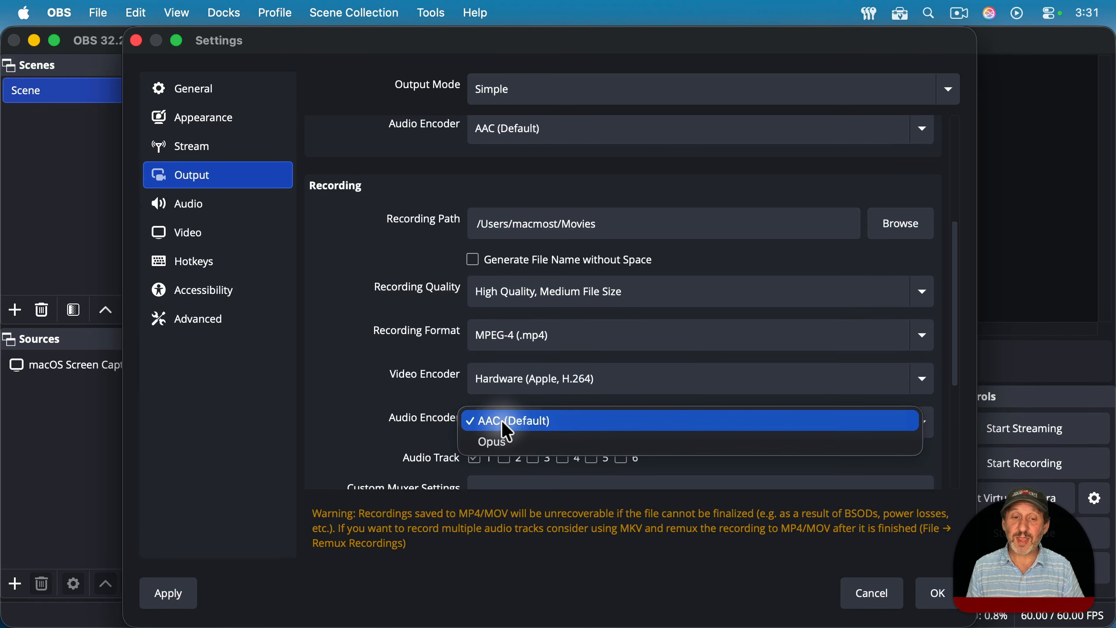
click(416, 416)
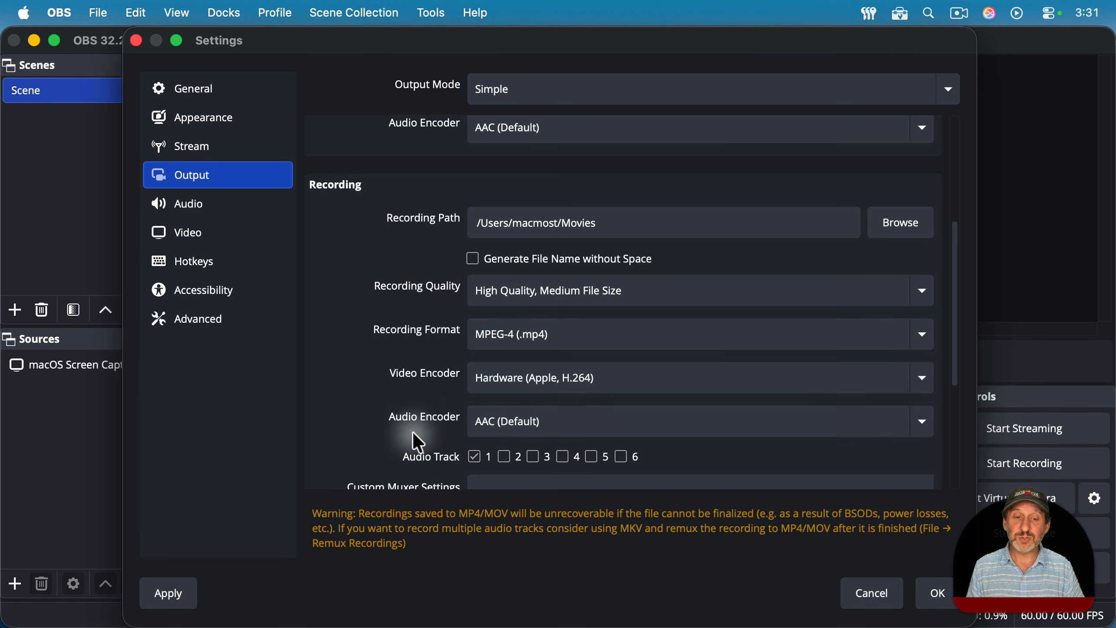
scroll(412, 432, down, 5)
scroll(465, 217, up, 4)
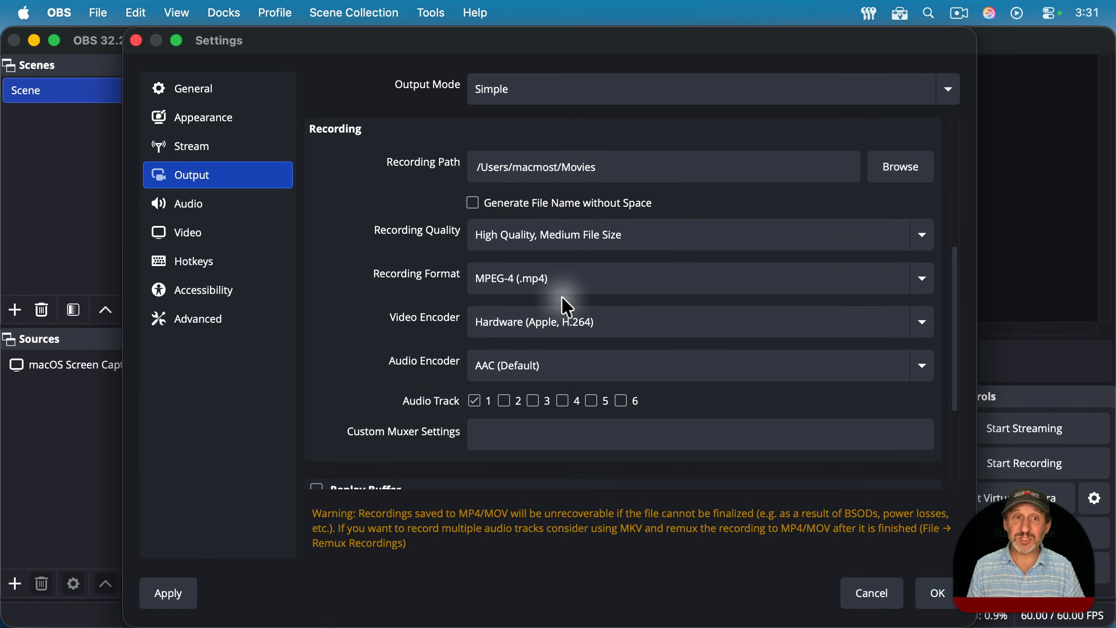
click(504, 169)
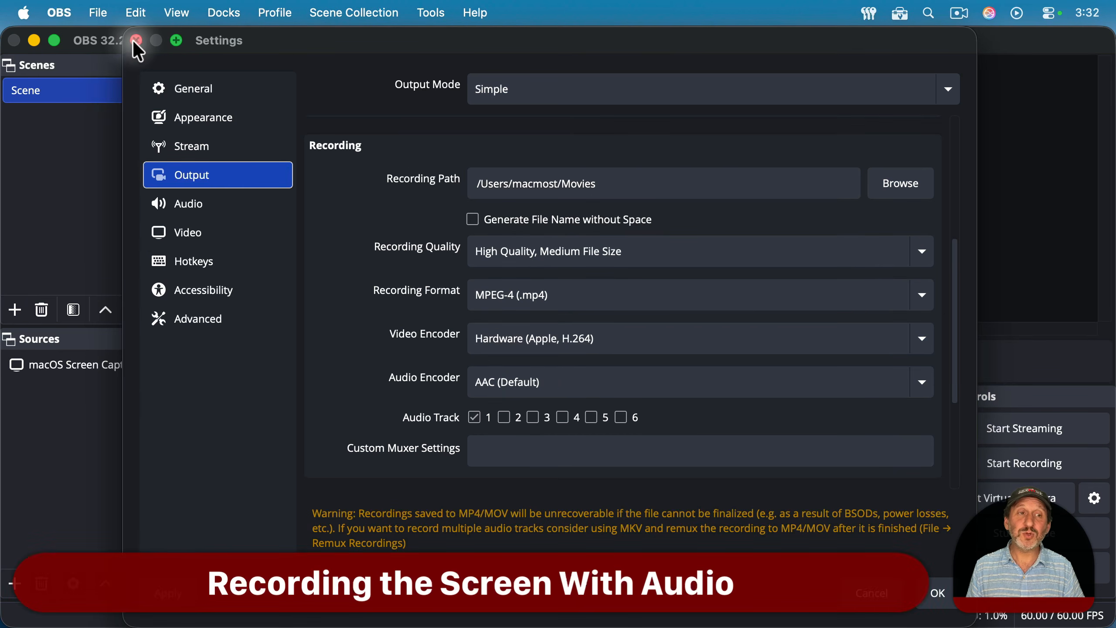
click(132, 39)
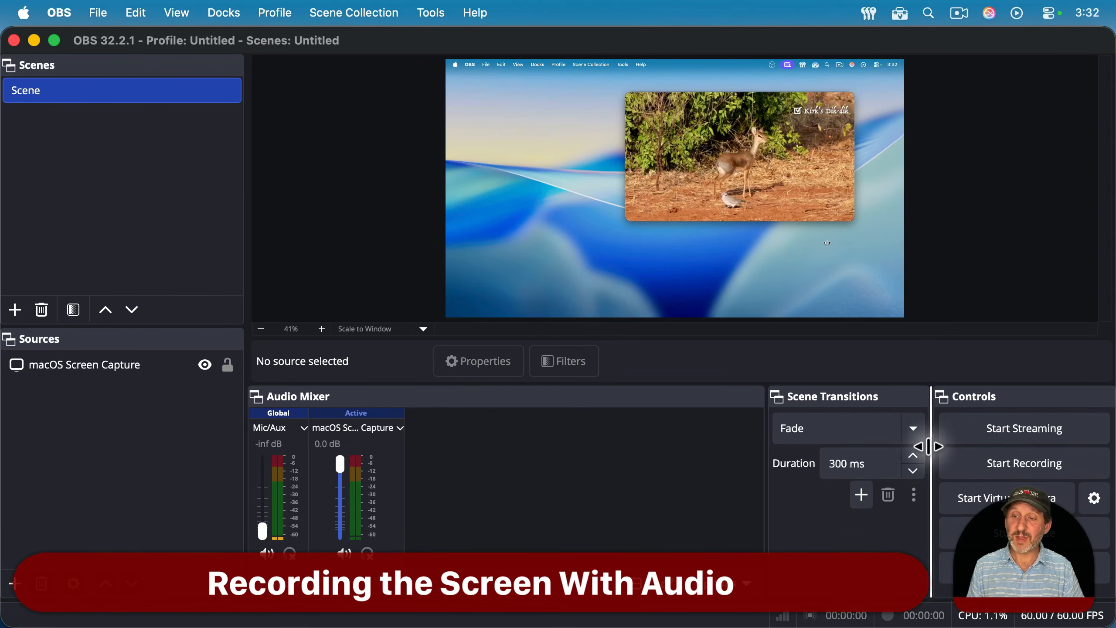
Step: Start recording in OBS and hide the OBS window
click(1026, 464)
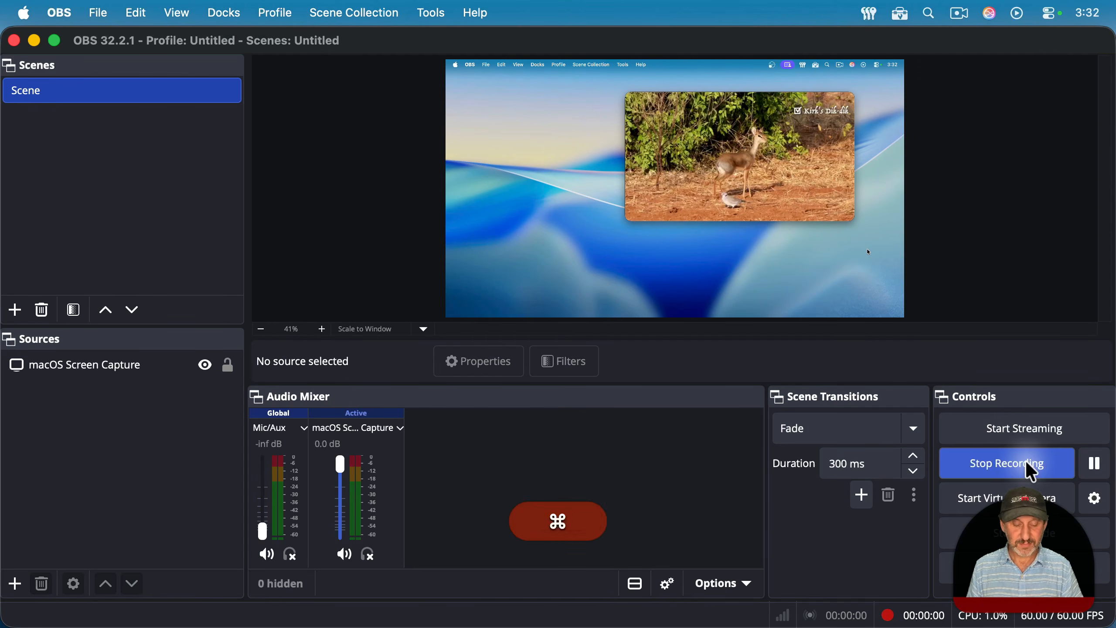
key(super+h)
Step: Resume playing the Kenya Video and switch to GarageBand
mouse_move(767, 354)
click(720, 304)
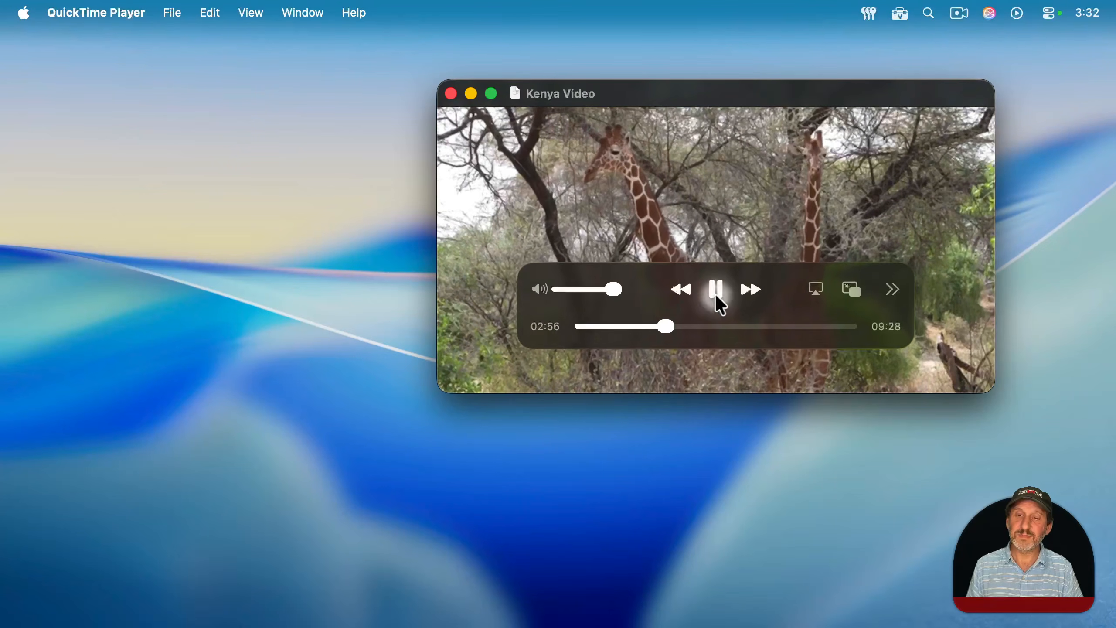
click(903, 600)
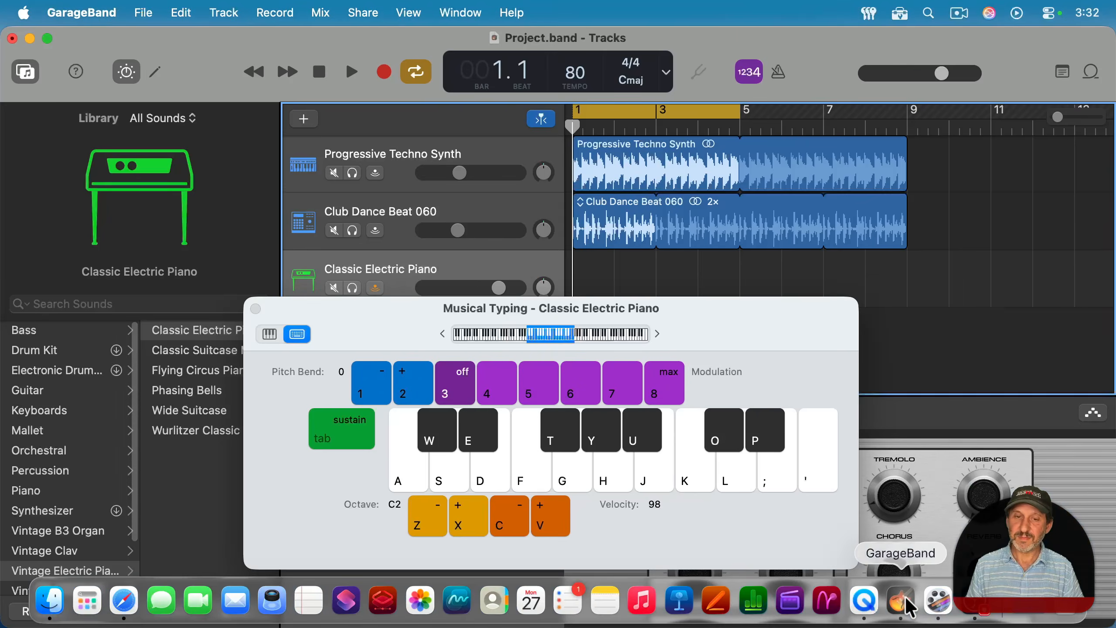
Step: Play the GarageBand project while playing the notes G, U, K, K, U, G with Musical Typing, then stop playback
click(347, 71)
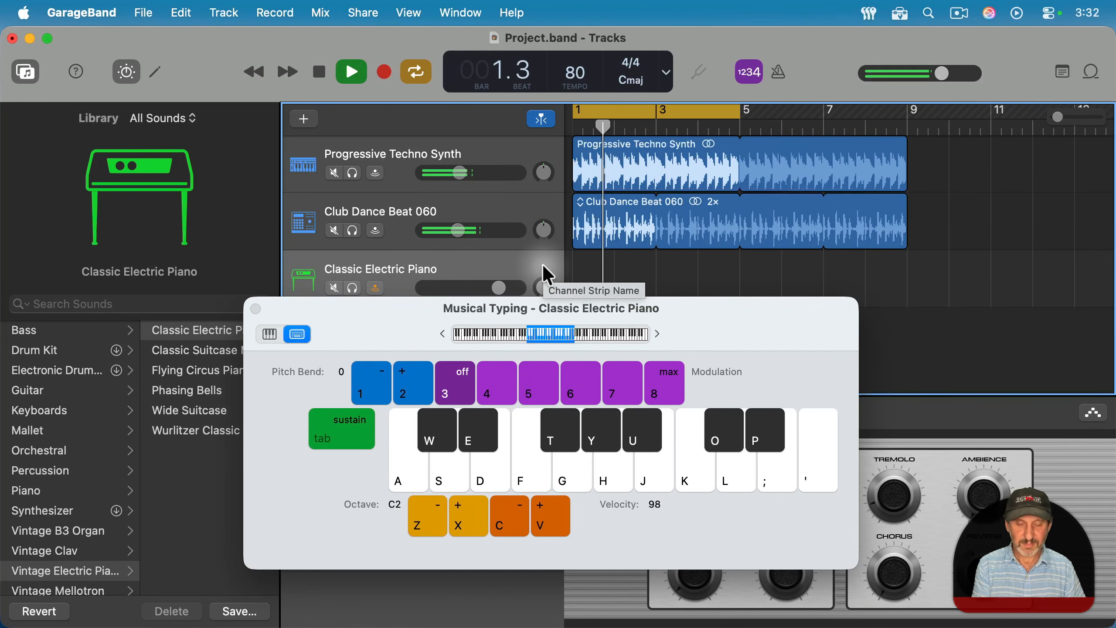
key(g)
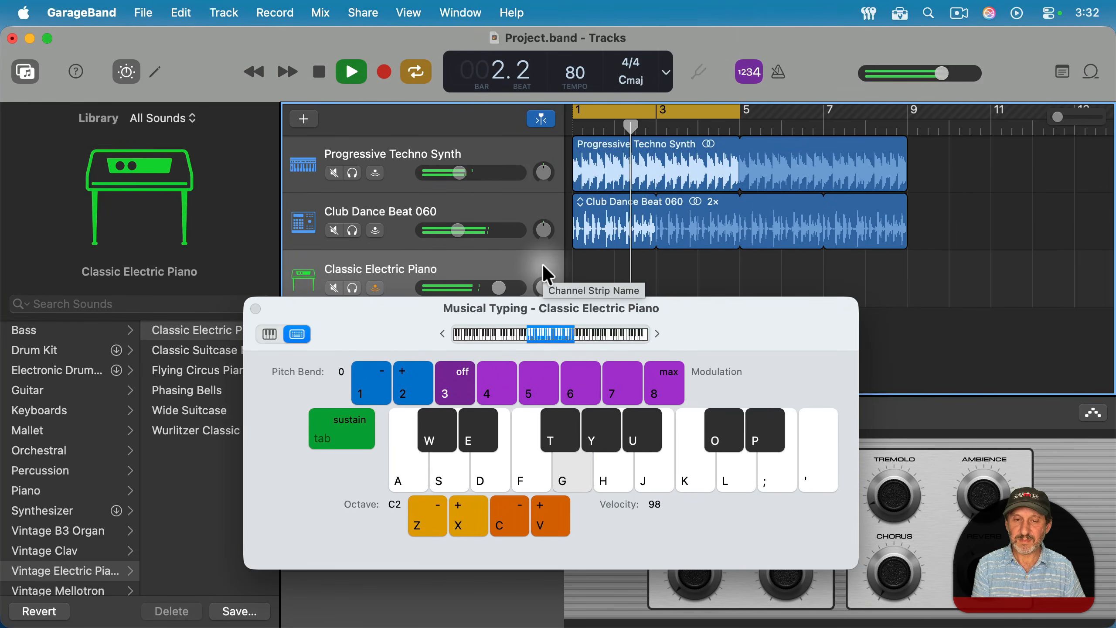
key(u)
key(k)
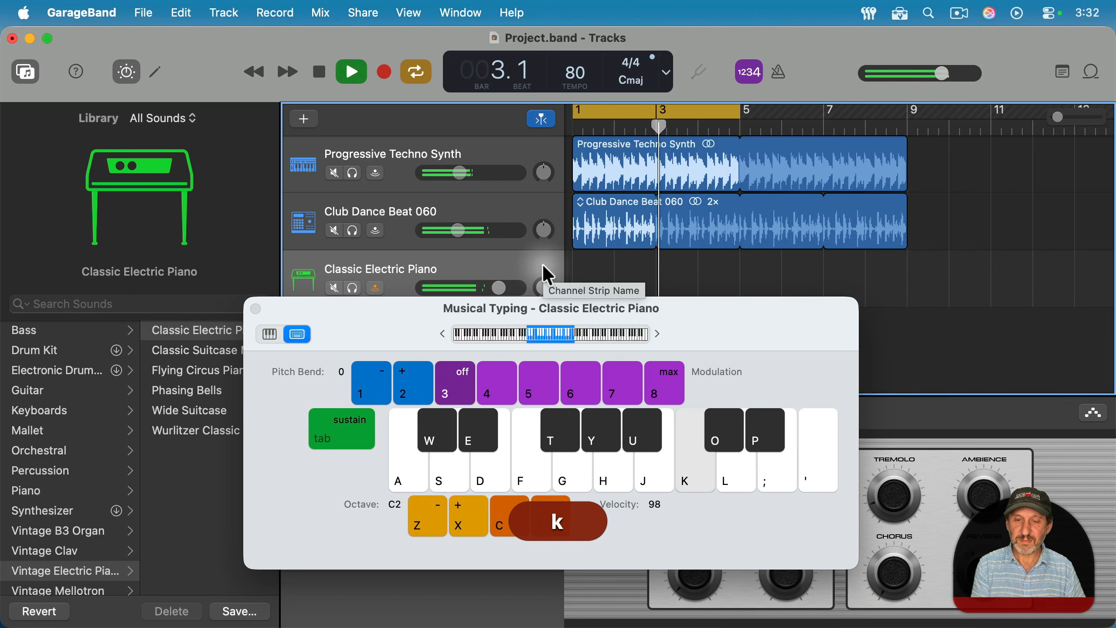
key(k)
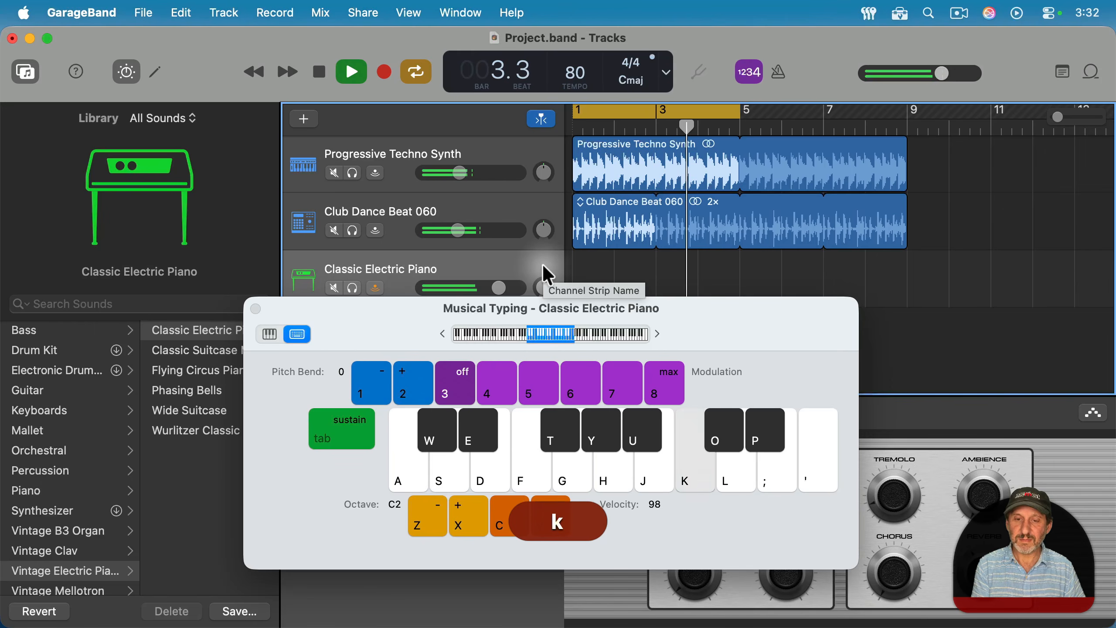
key(u)
key(g)
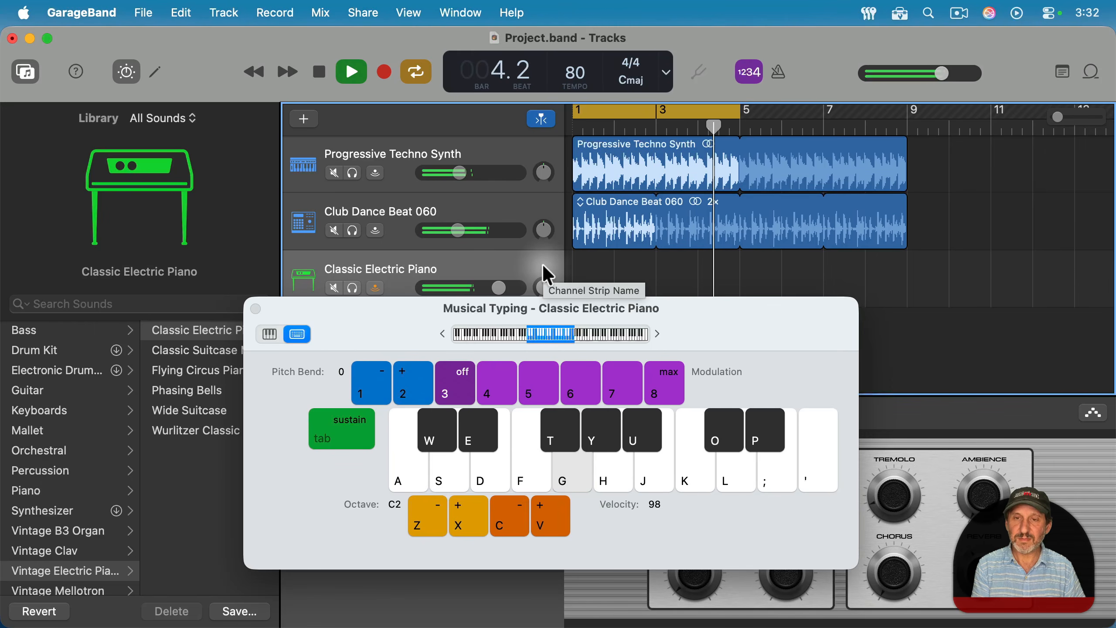
click(319, 71)
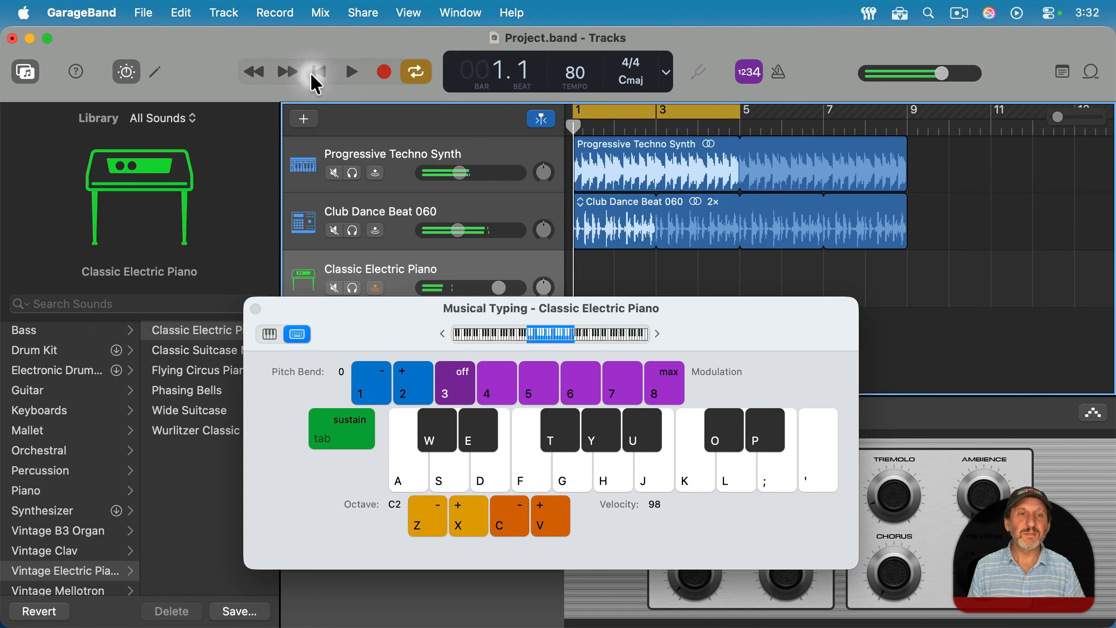
Step: Switch back to OBS and stop the recording
key(super+Tab)
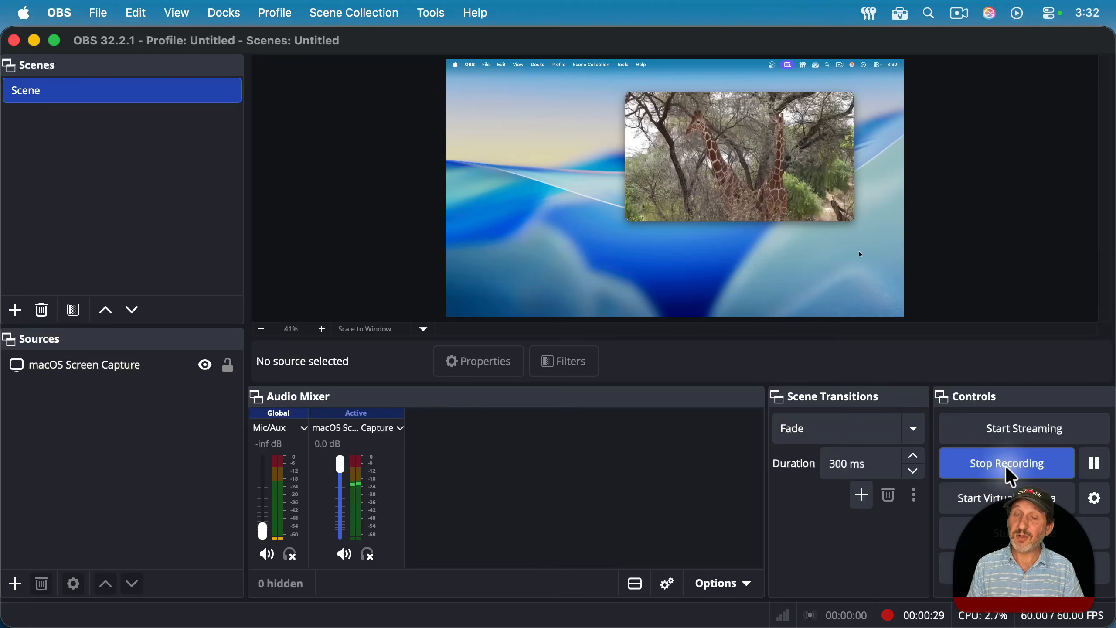
click(1006, 466)
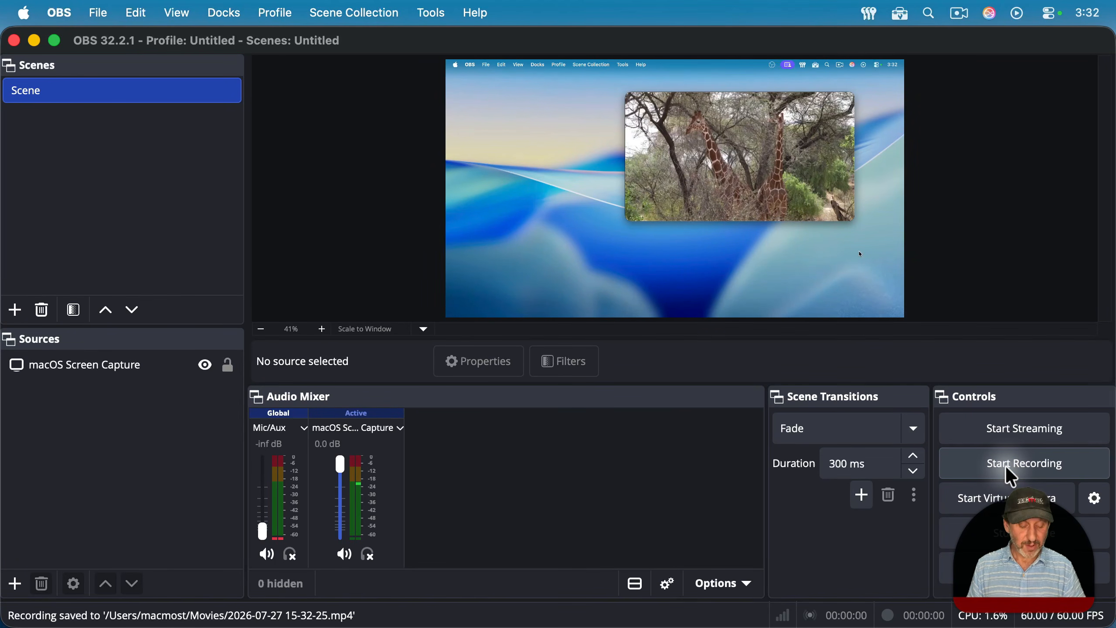
Step: Hide OBS and QuickTime Player to clear the desktop
key(super)
key(super+h)
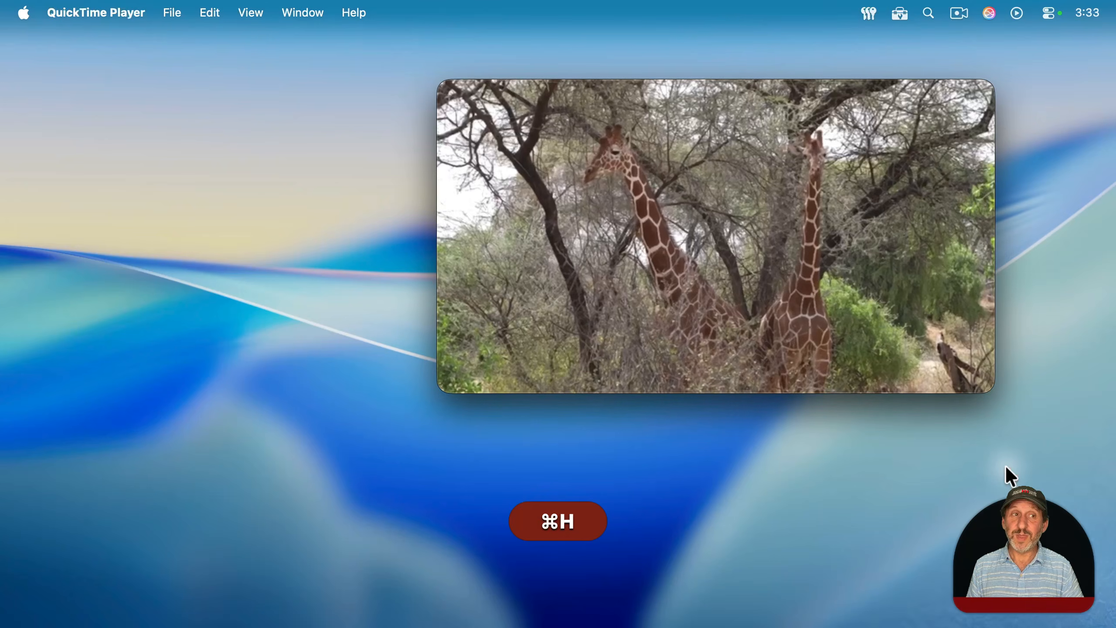
key(super+h)
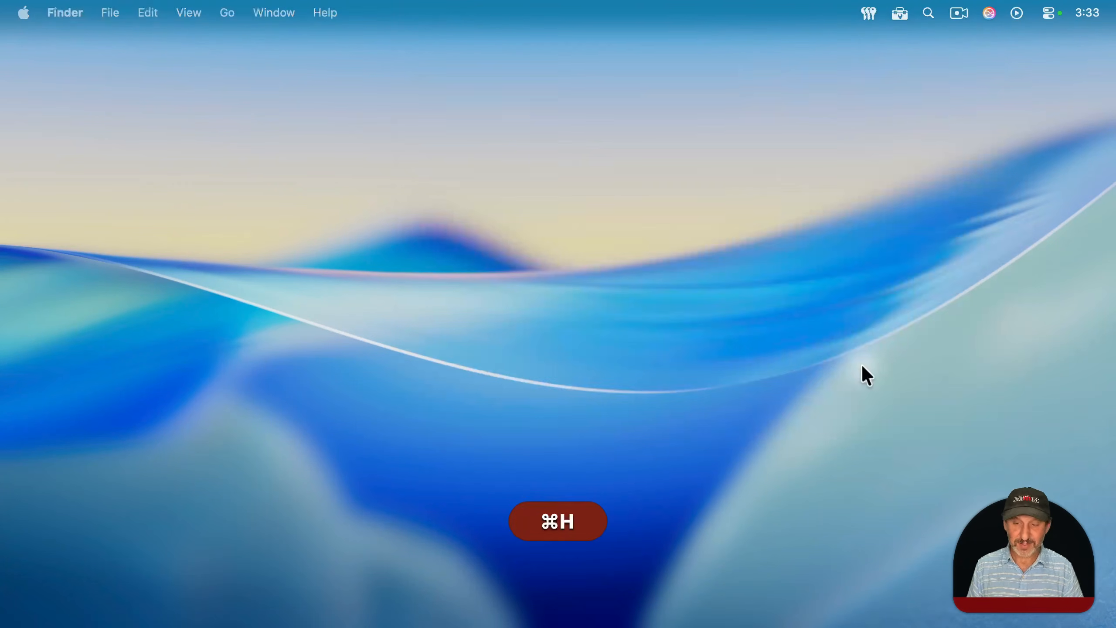
key(super+n)
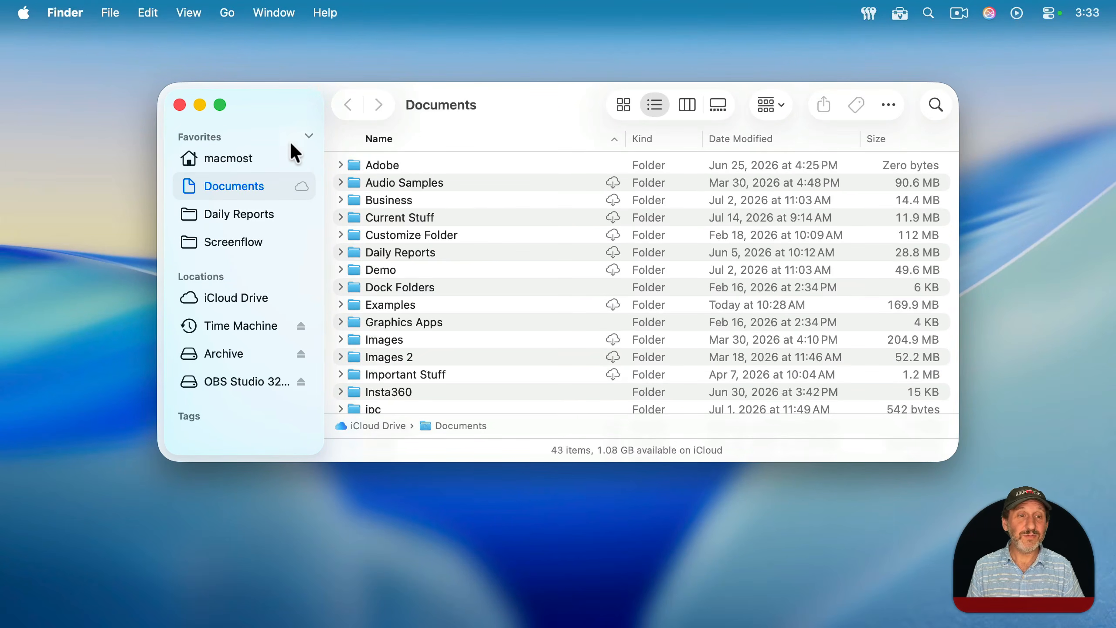
click(258, 165)
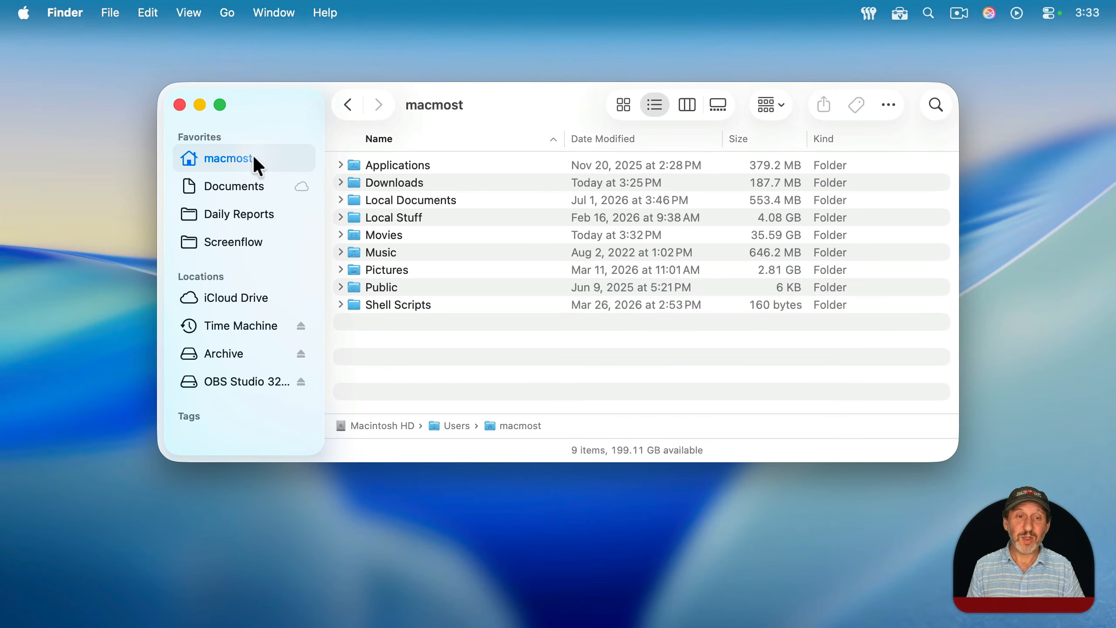
double_click(392, 238)
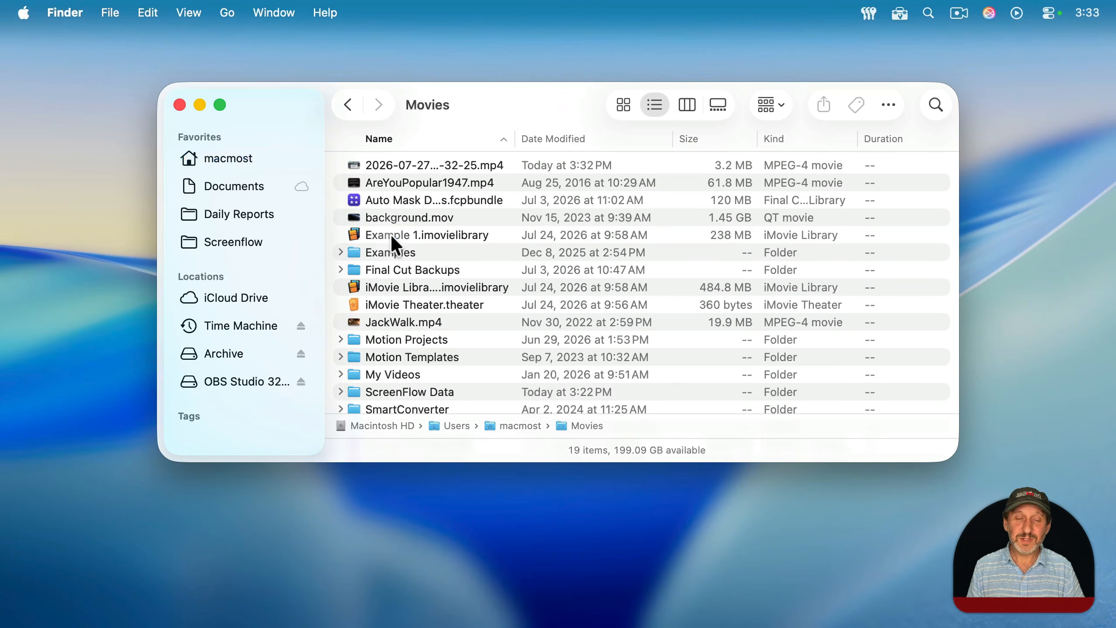
click(409, 170)
double_click(384, 166)
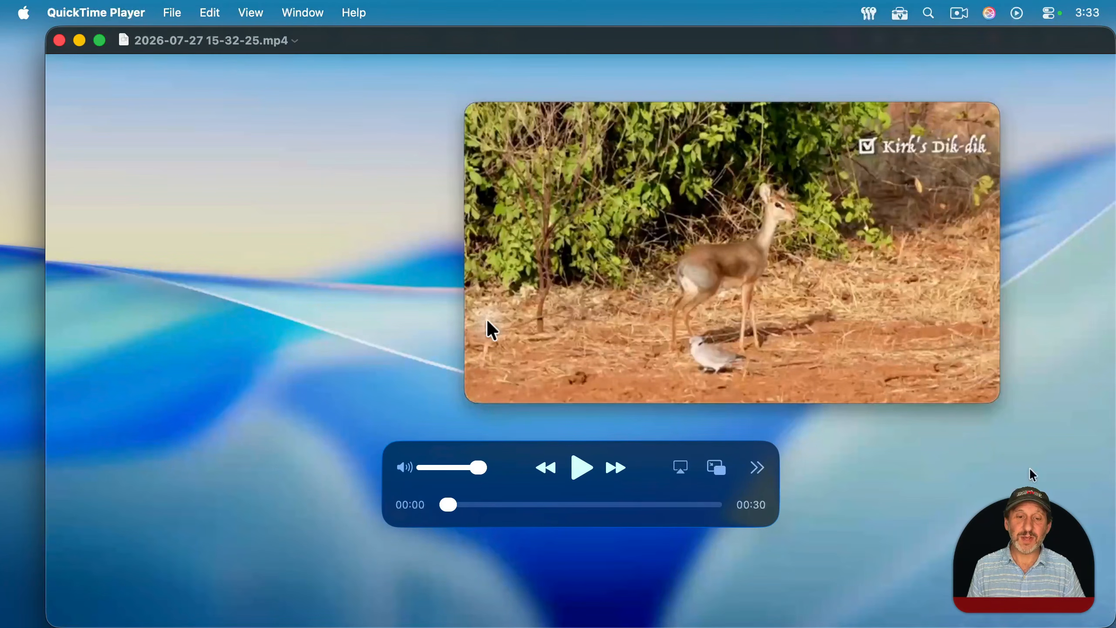
Step: Rewind the recording to the start and play it back
drag(454, 514, 418, 516)
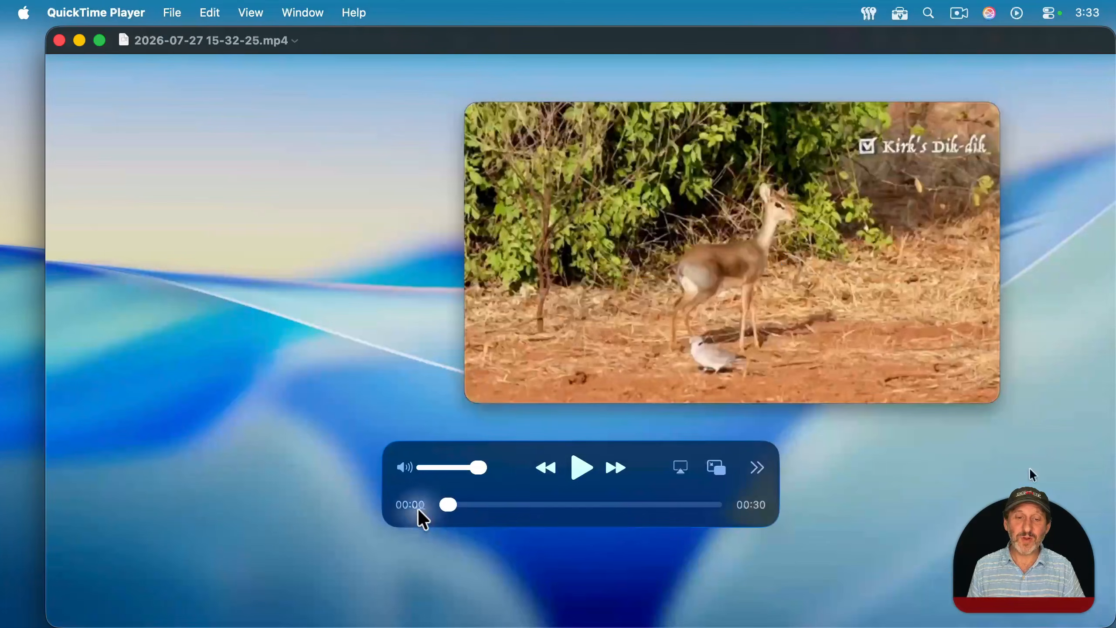
click(582, 469)
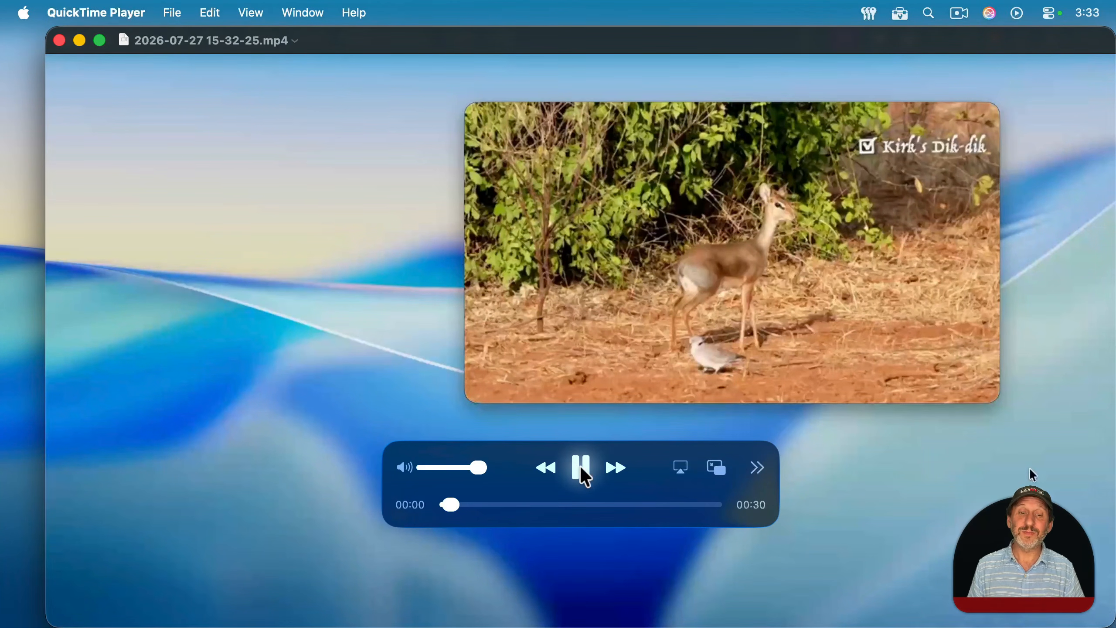